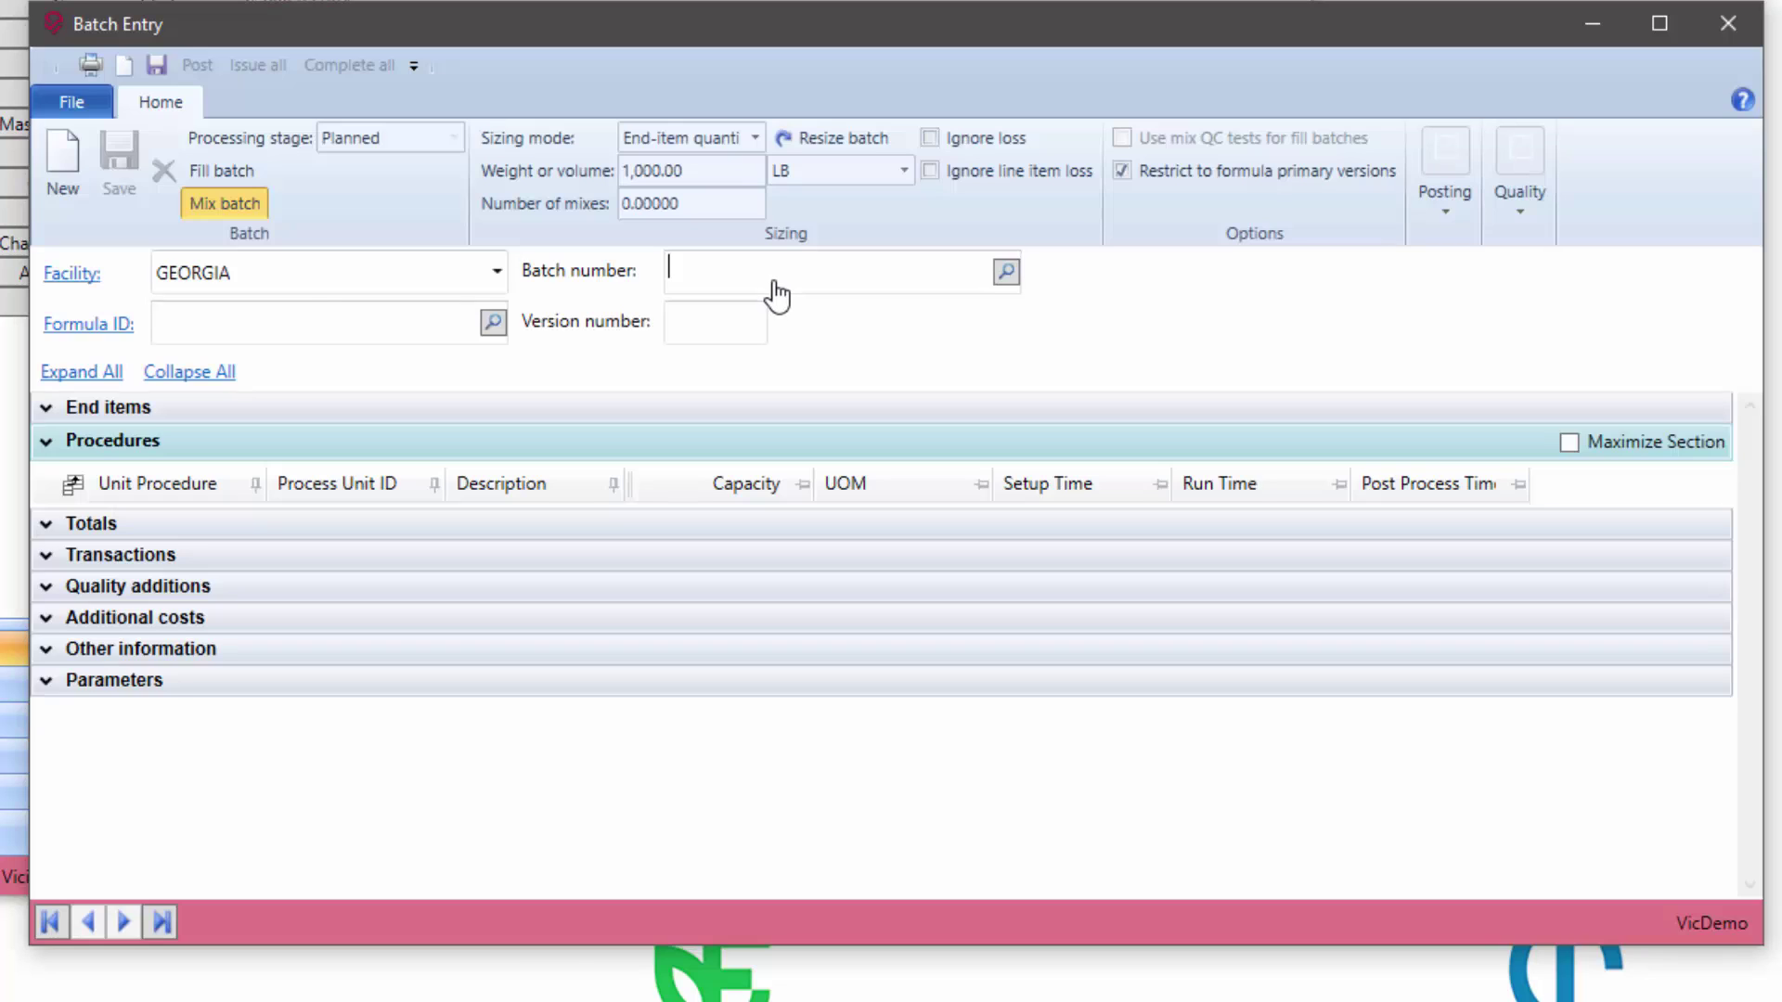
Load batch WE-0532 and review the available lots and their attributes for ingredient DC-RM02 in PRE-MIX #1.
{"action": "type", "text": "WE-0532"}
{"action": "key", "text": "Tab"}
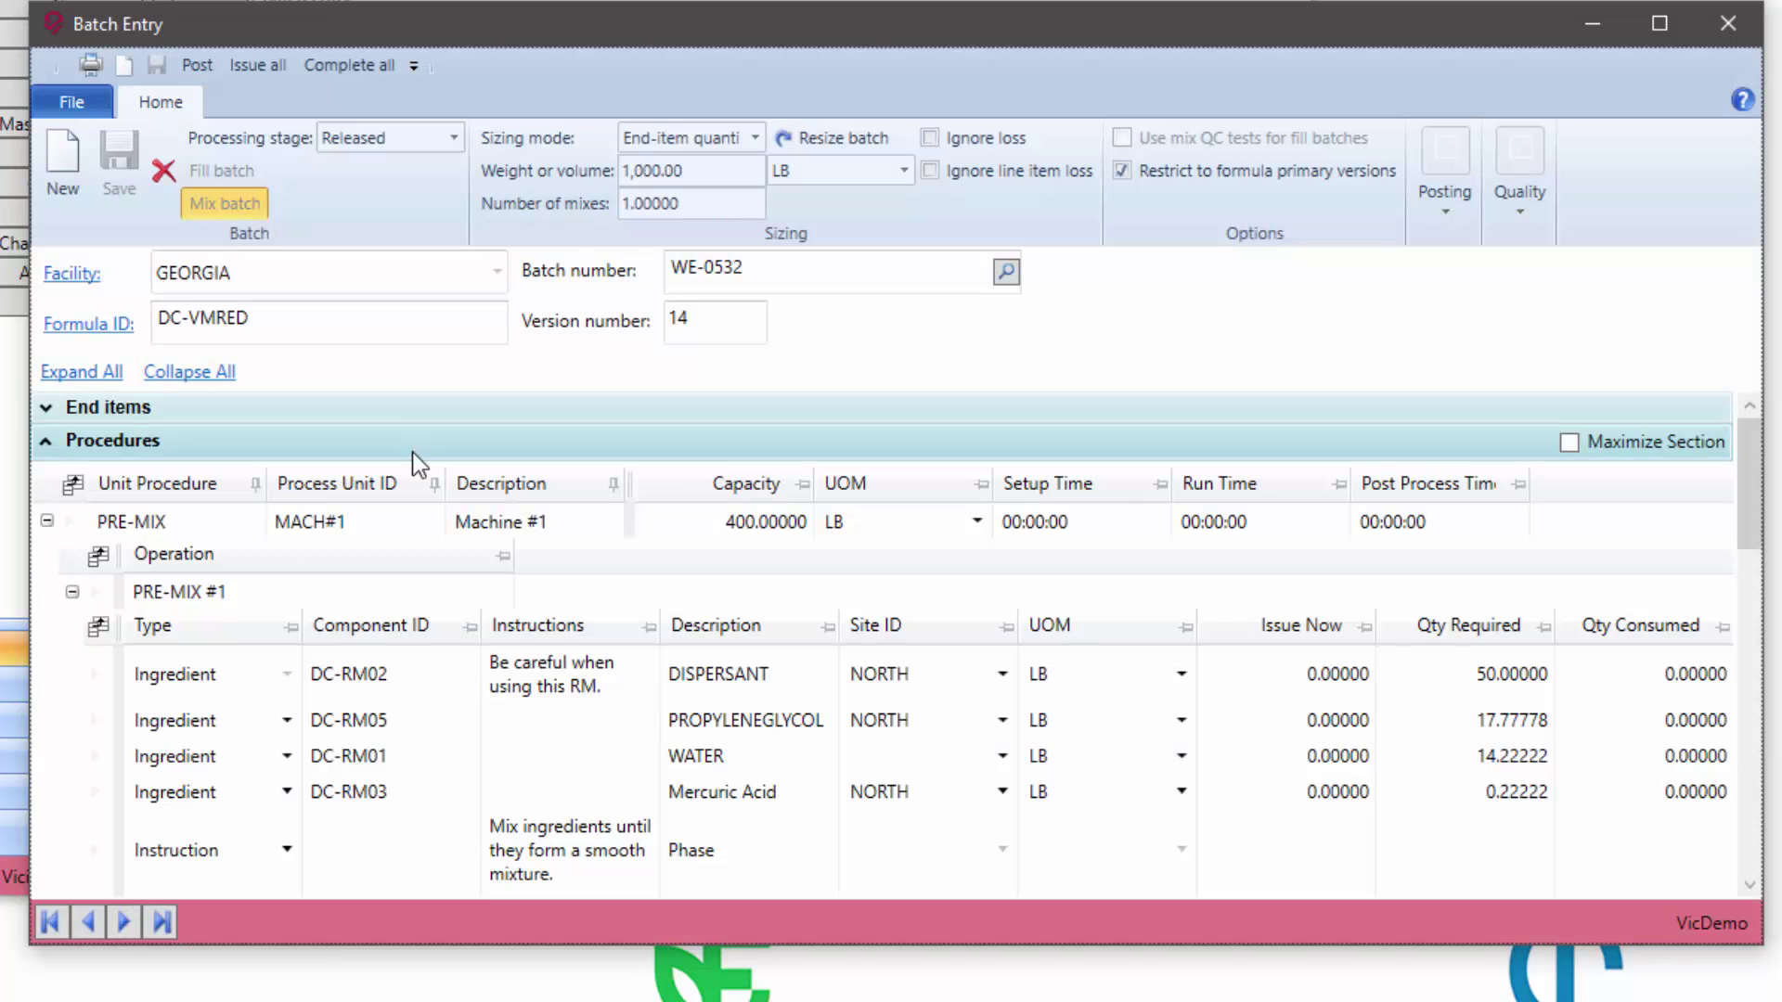
{"action": "left_click", "coordinate": [1305, 681]}
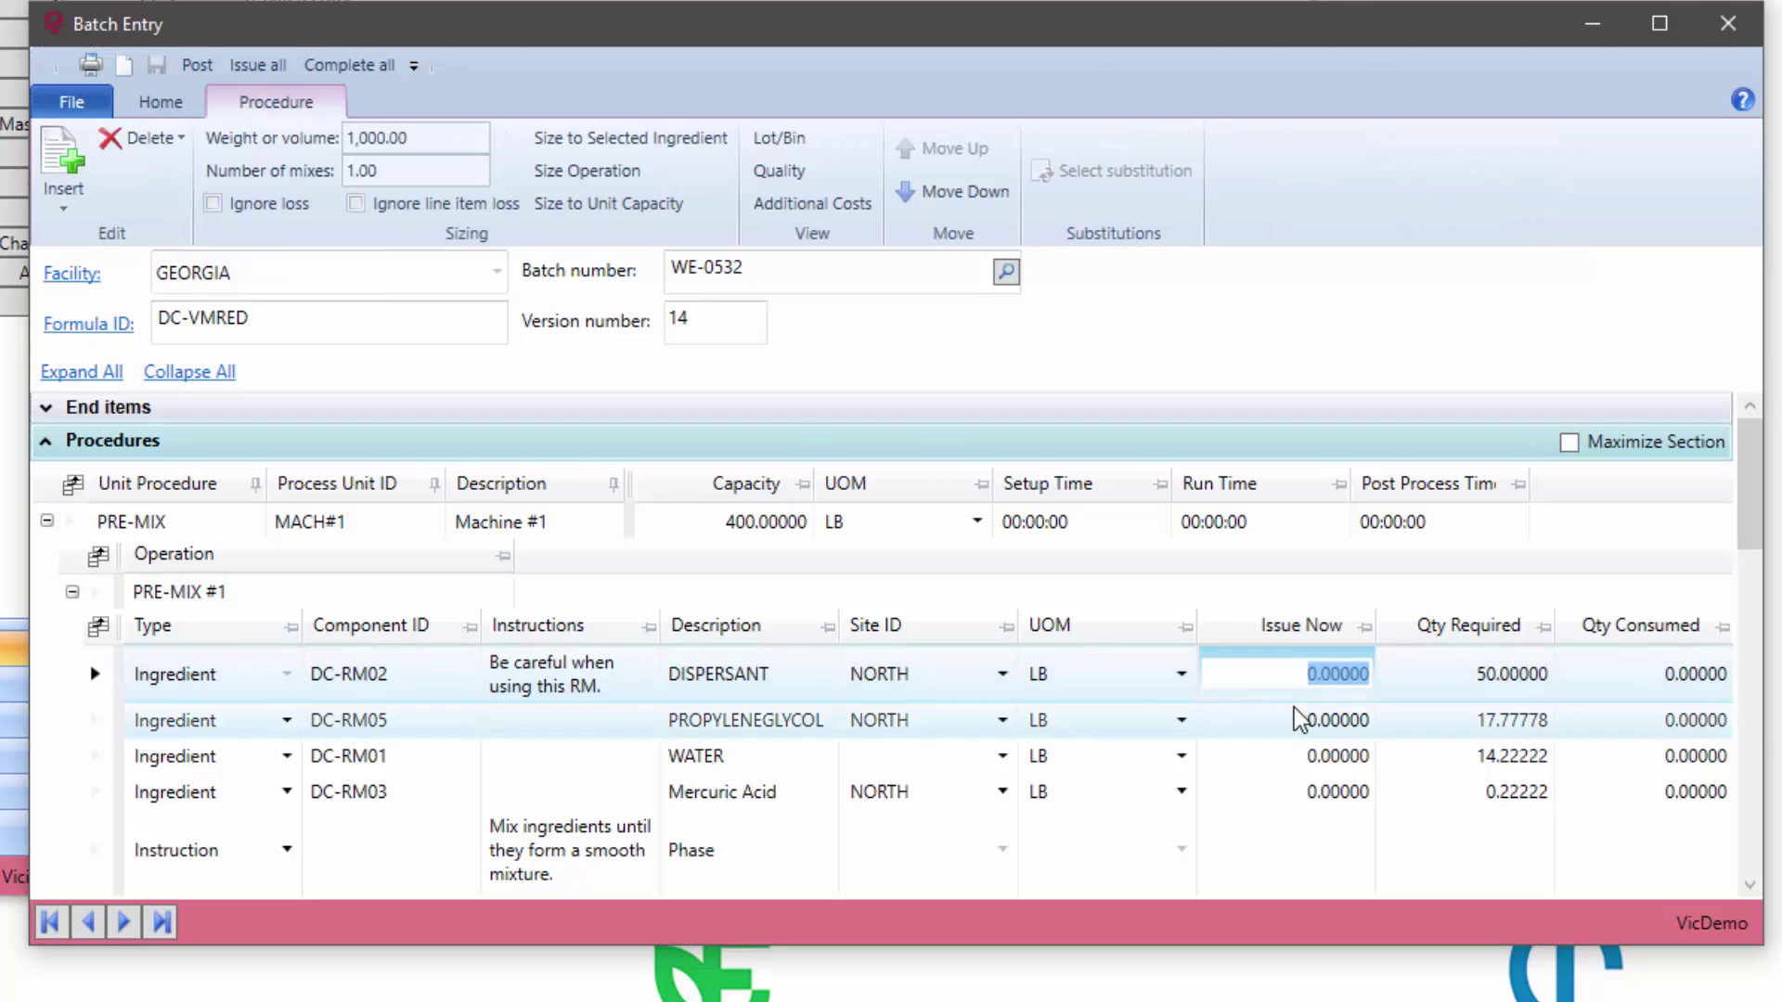
{"action": "left_click", "coordinate": [778, 145]}
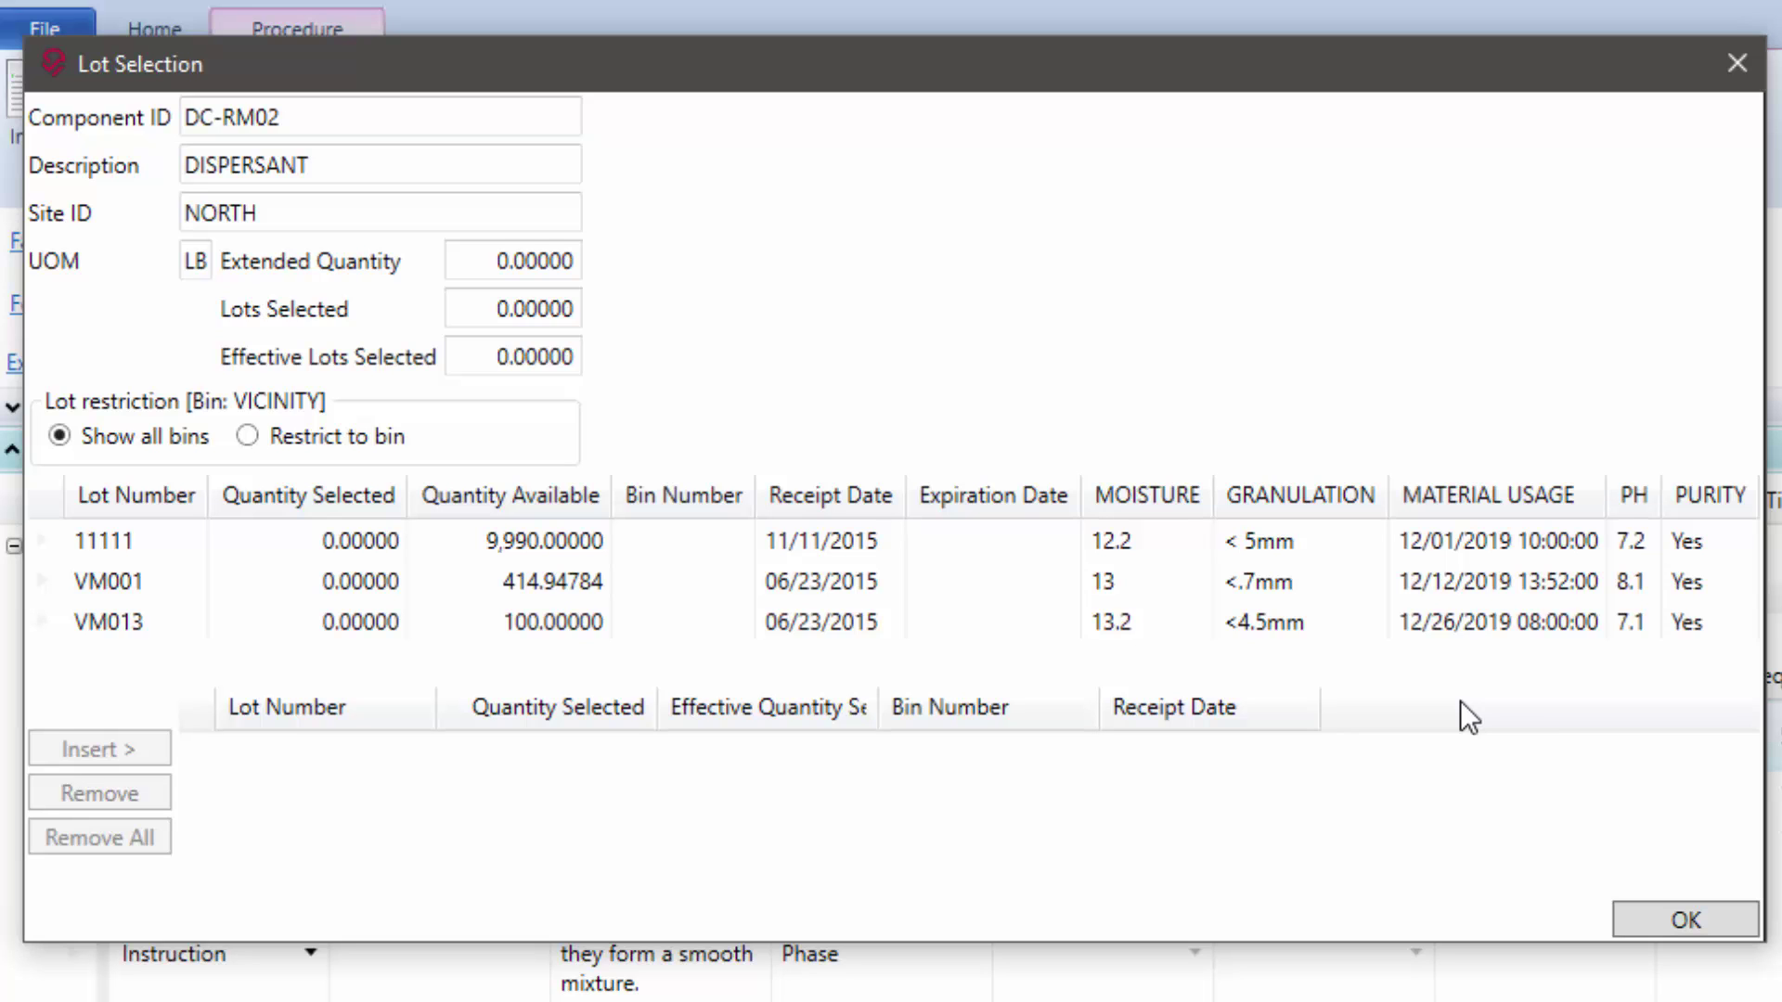
{"action": "left_click", "coordinate": [1685, 918]}
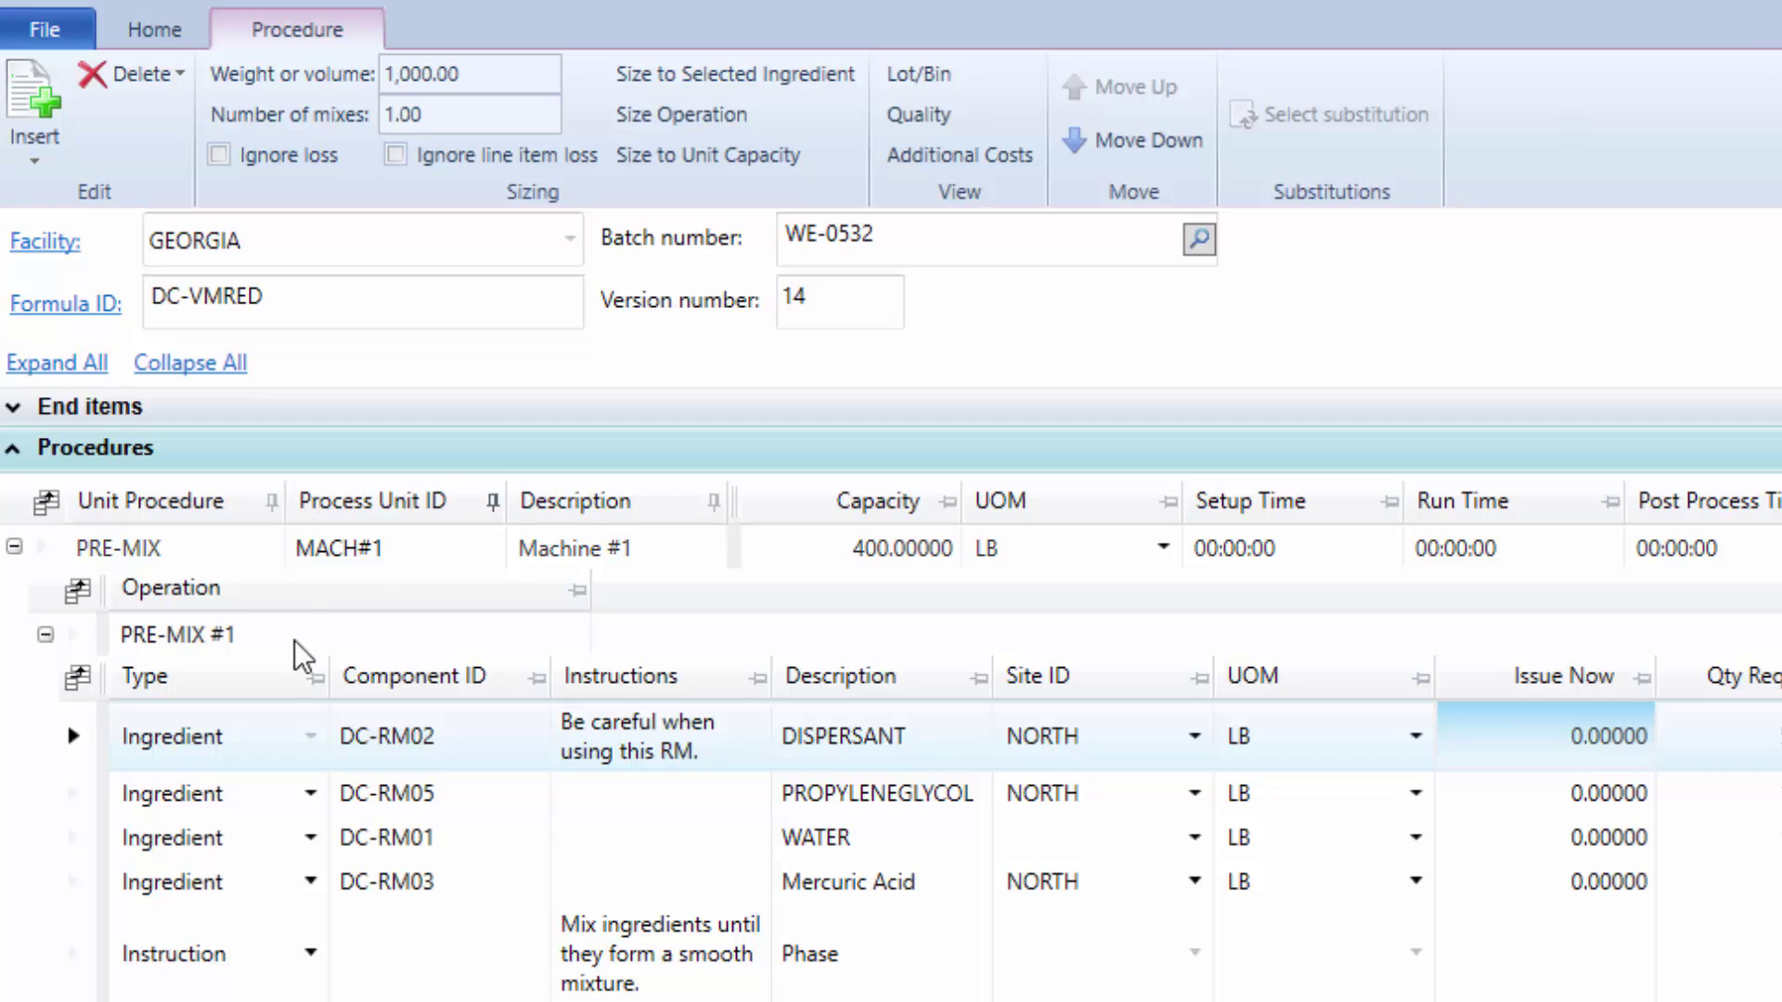
Open the component record of DC-RM02 from the batch and bring up its Specifications attributes.
{"action": "left_click", "coordinate": [399, 747]}
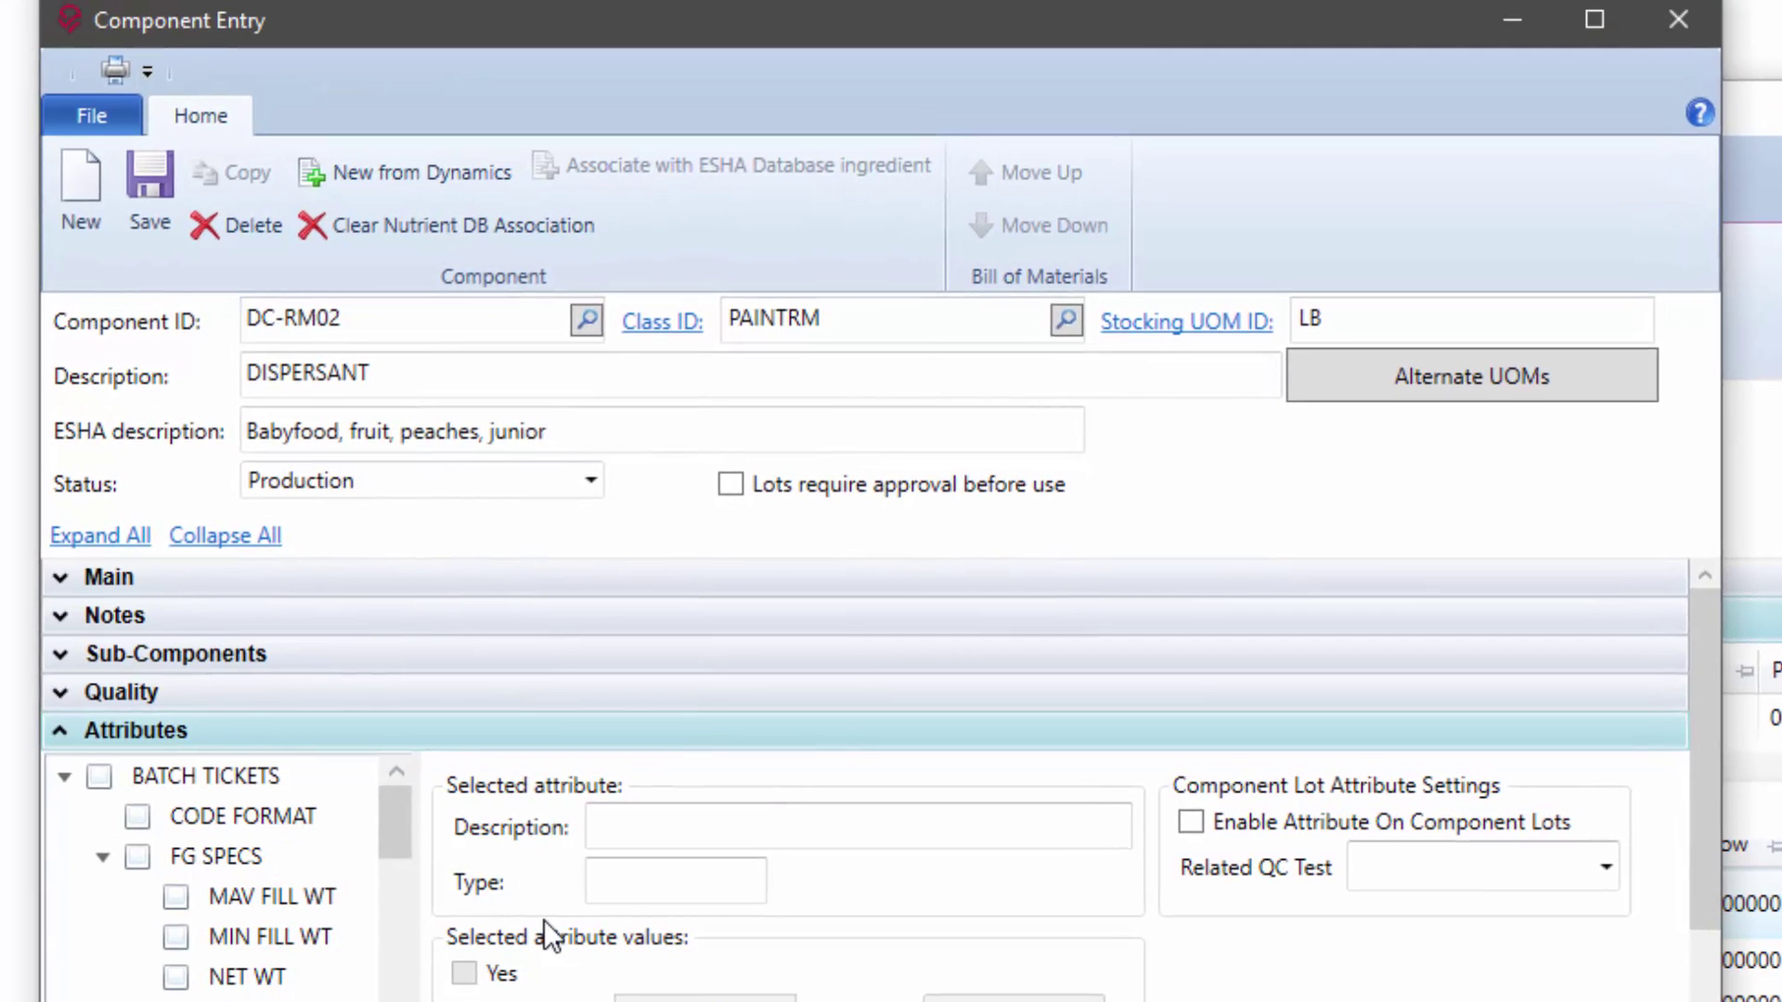
{"action": "left_click_drag", "start_coordinate": [397, 827], "coordinate": [397, 954]}
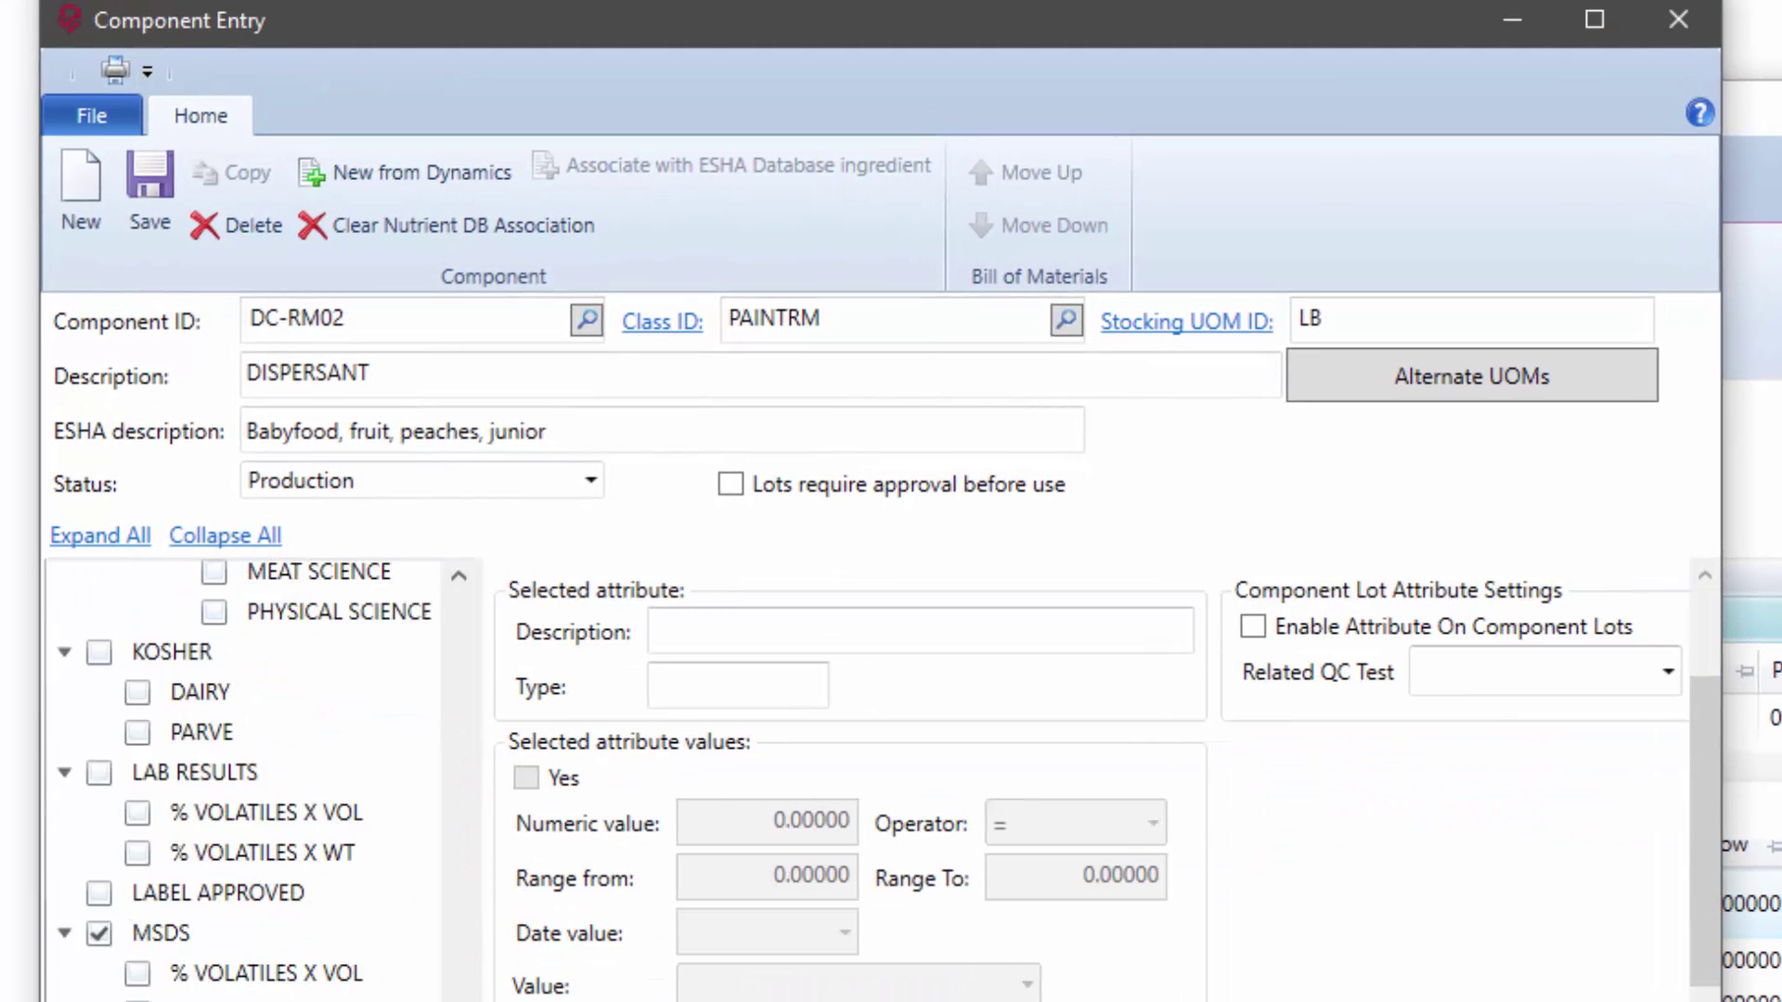
{"action": "scroll", "coordinate": [242, 780], "scroll_direction": "down", "scroll_amount": 15}
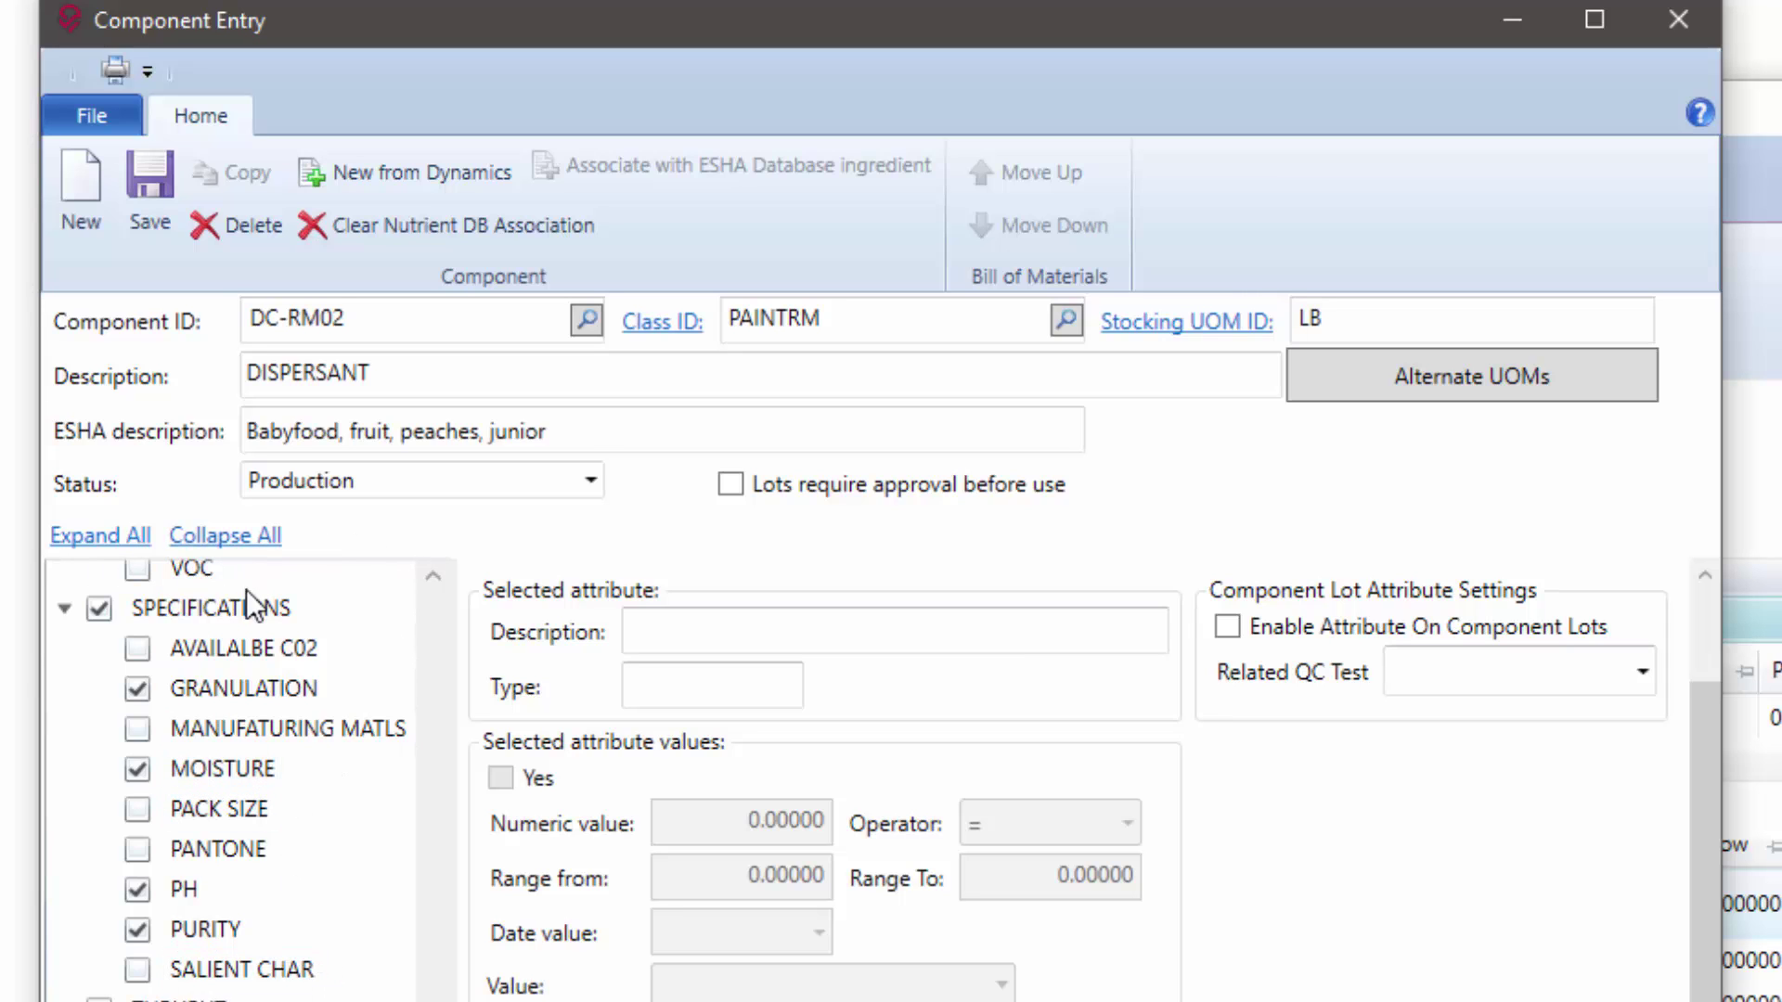
{"action": "left_click_drag", "start_coordinate": [1703, 794], "coordinate": [1701, 712]}
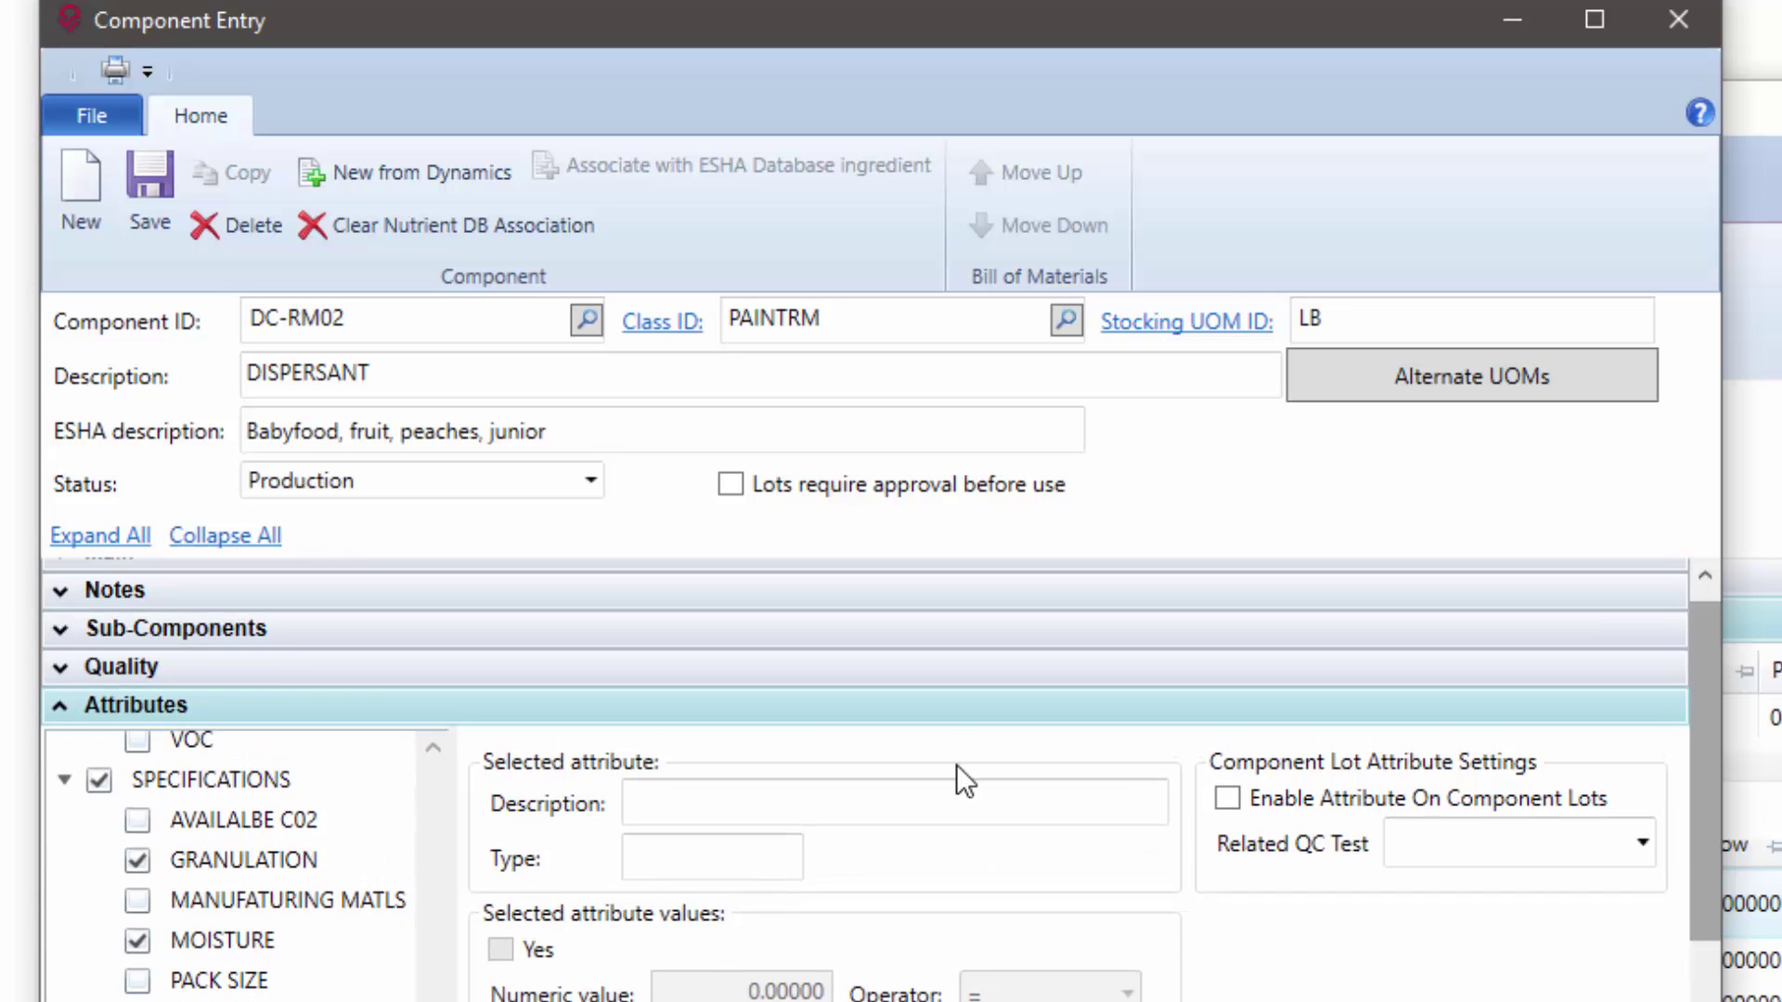
{"action": "left_click_drag", "start_coordinate": [1712, 778], "coordinate": [1700, 857]}
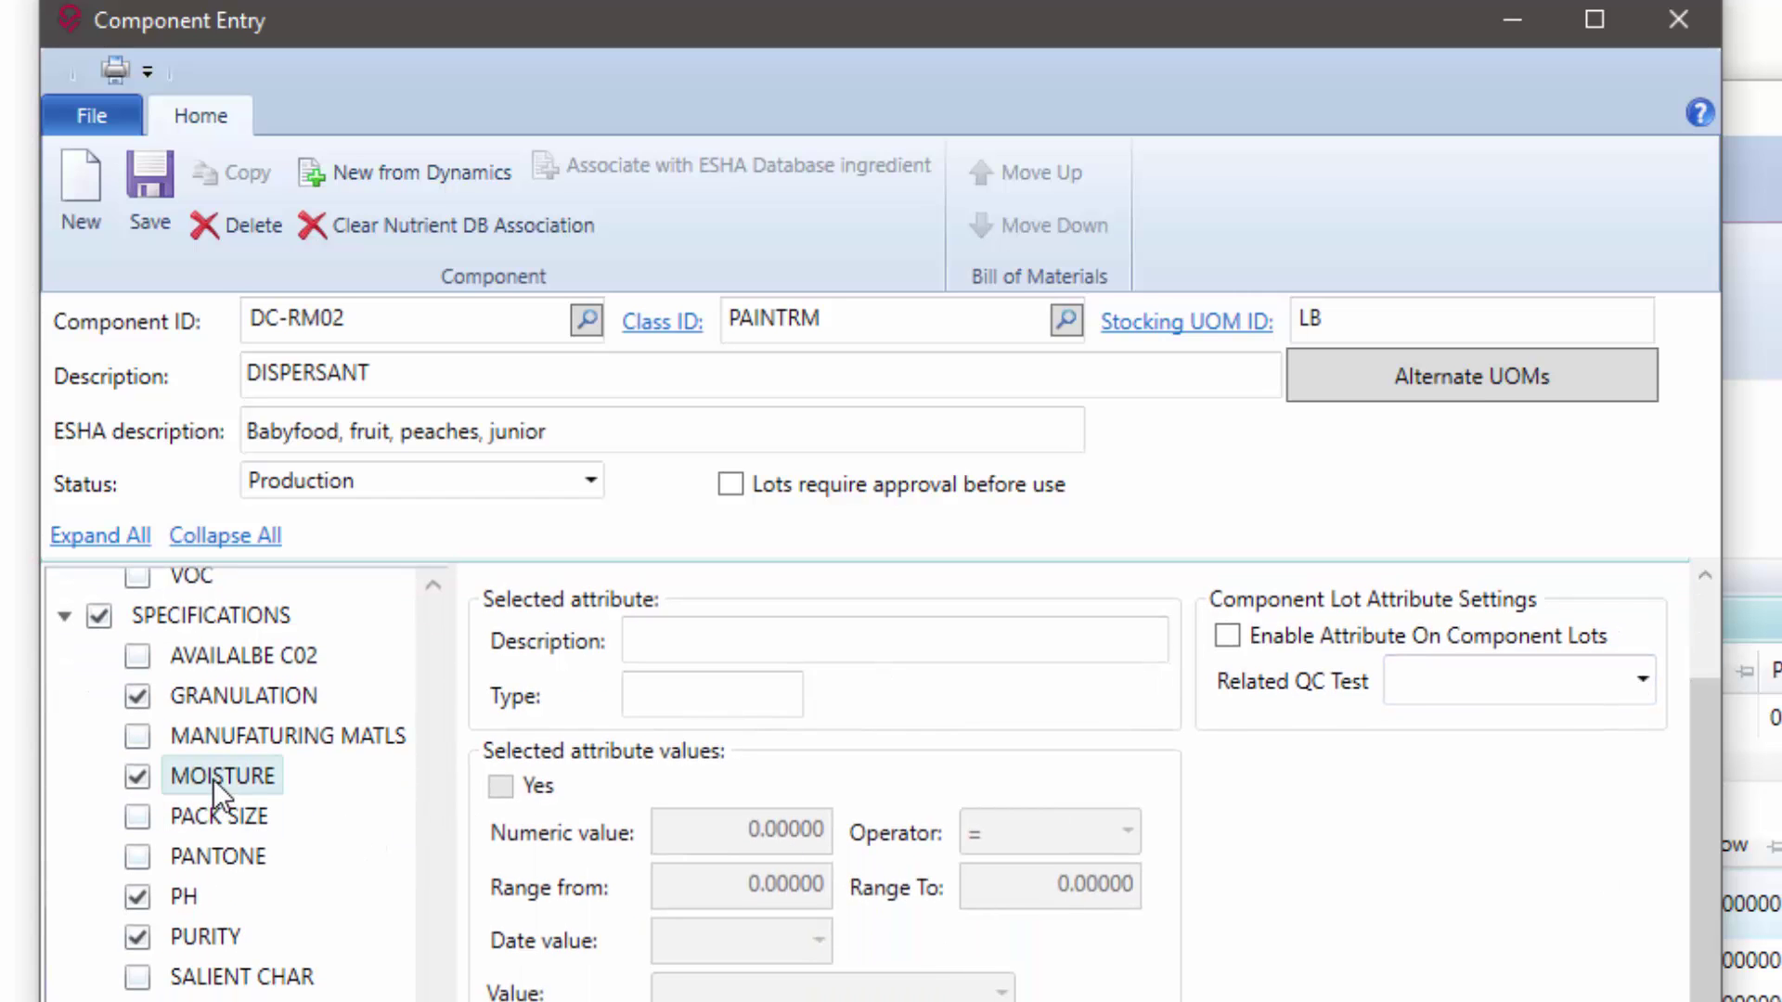
Examine the type and component lot settings of the MOISTURE, GRANULATION, PH and PURITY attributes.
{"action": "left_click", "coordinate": [241, 696]}
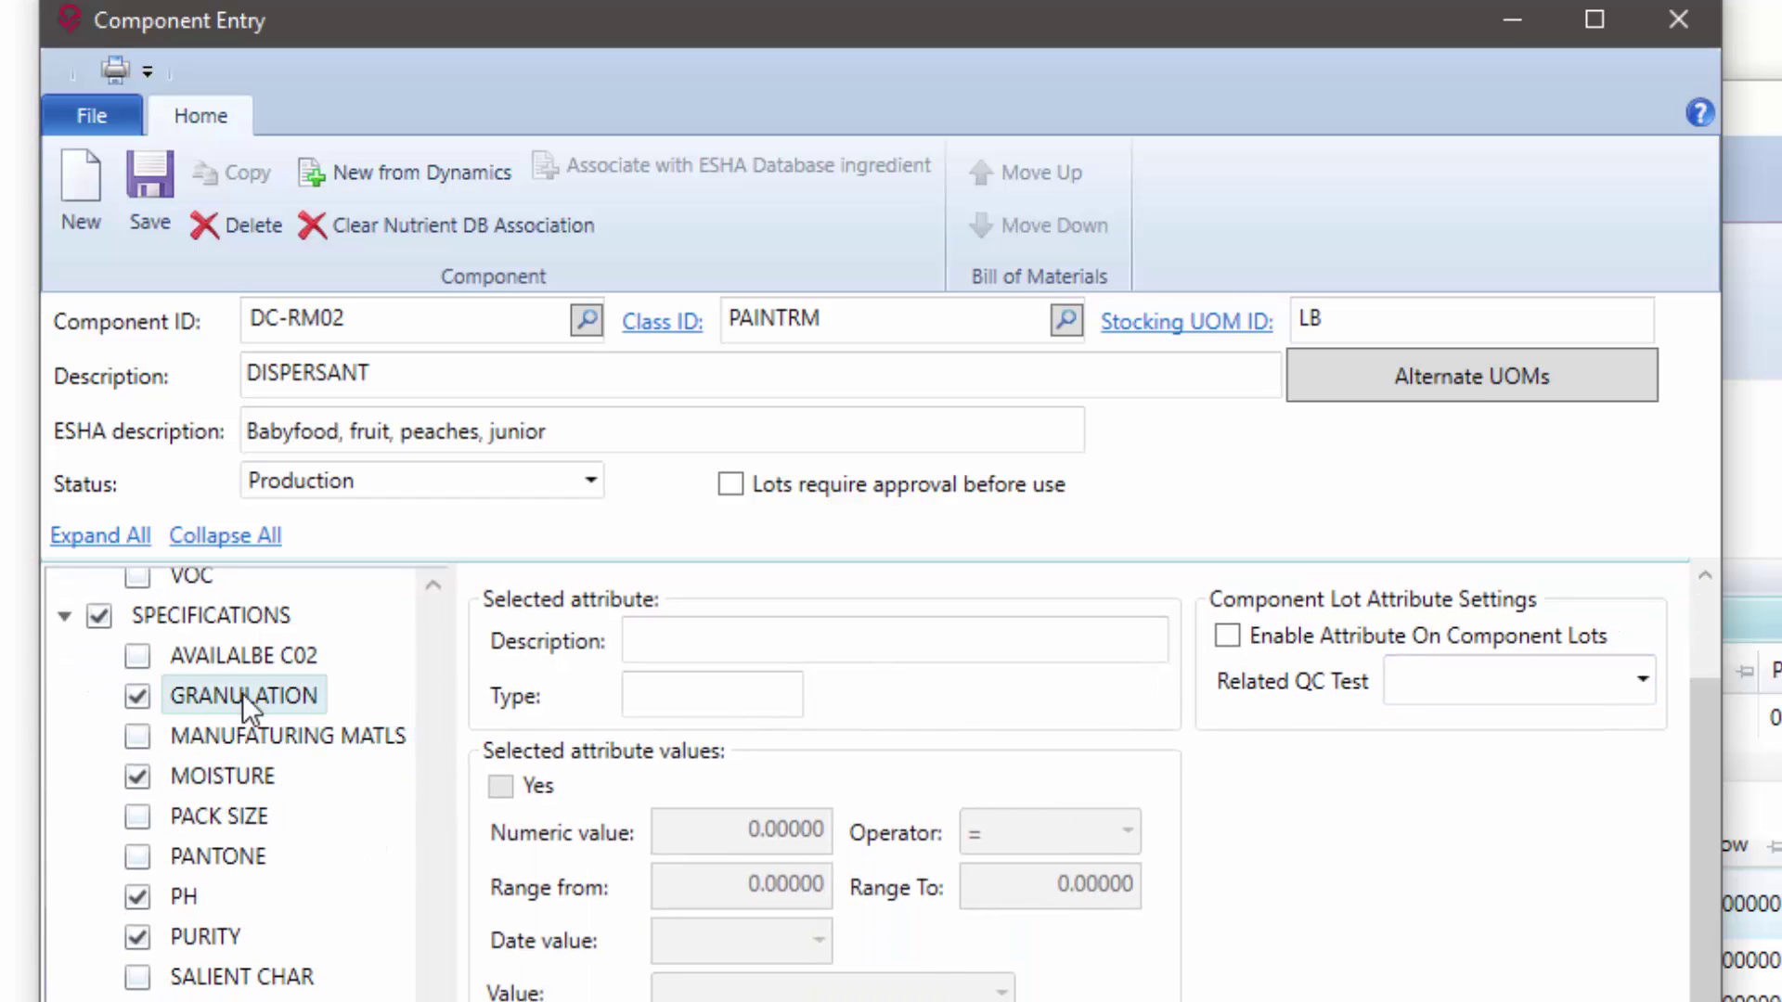
{"action": "left_click", "coordinate": [236, 777]}
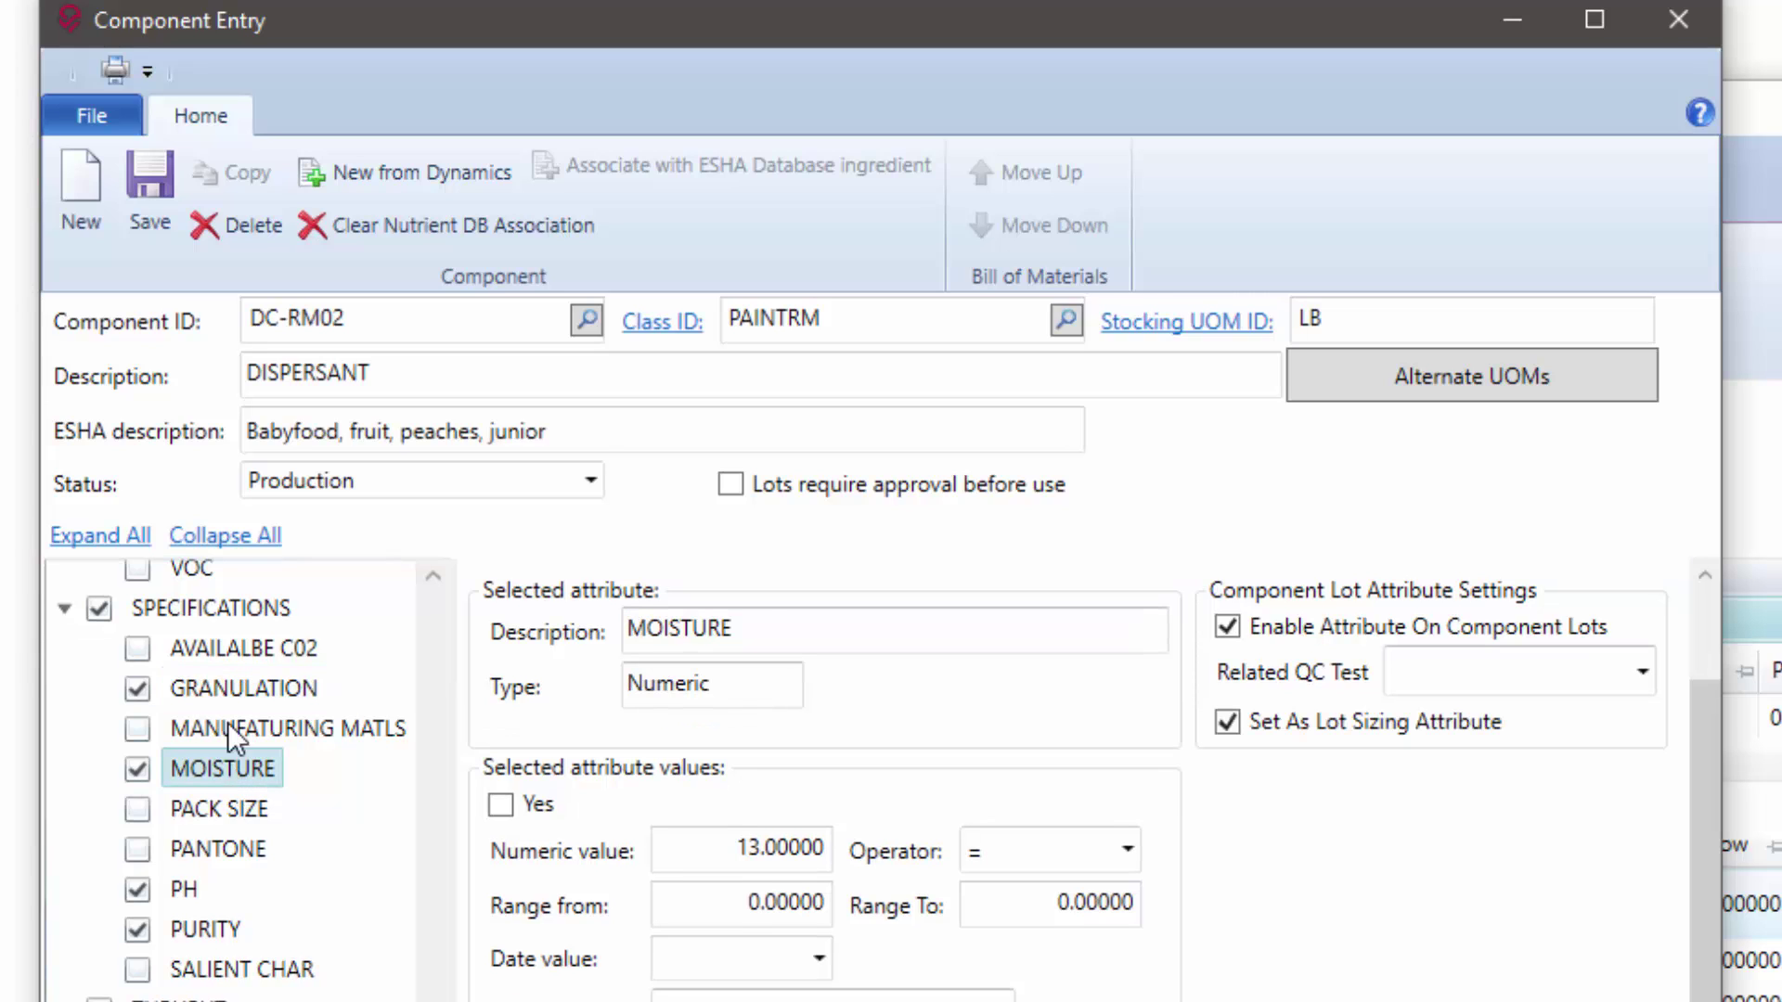
{"action": "left_click", "coordinate": [232, 683]}
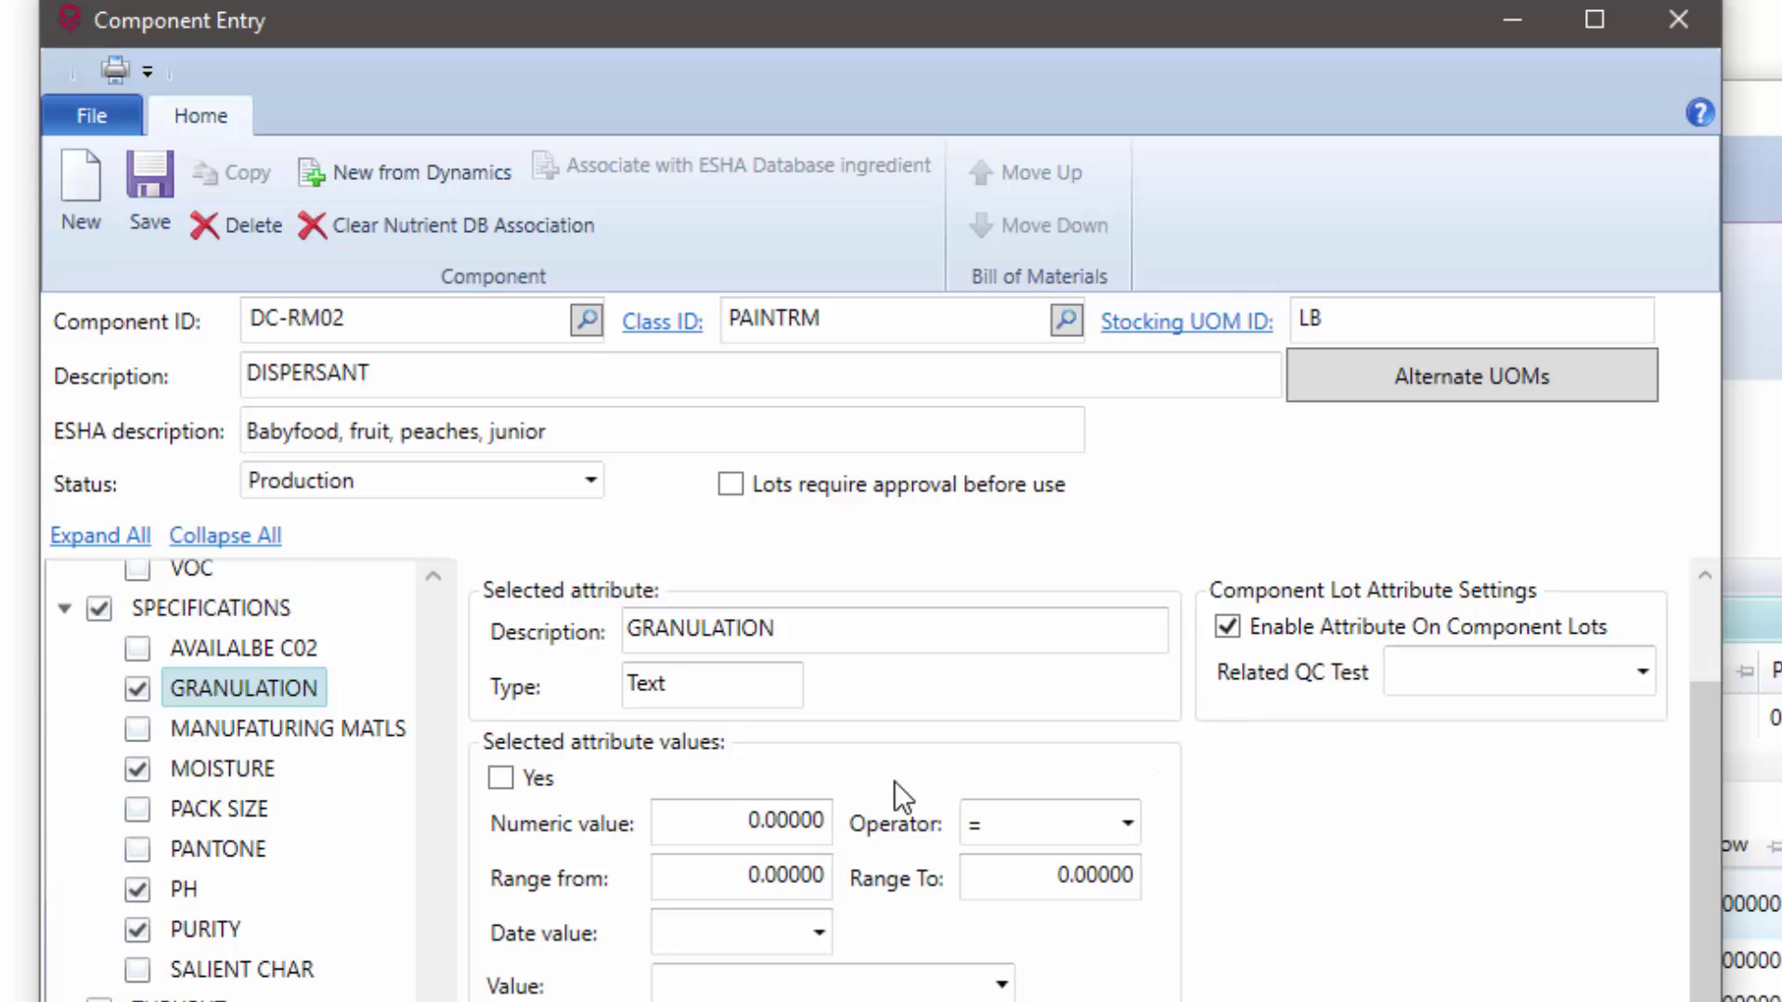
{"action": "left_click", "coordinate": [218, 770]}
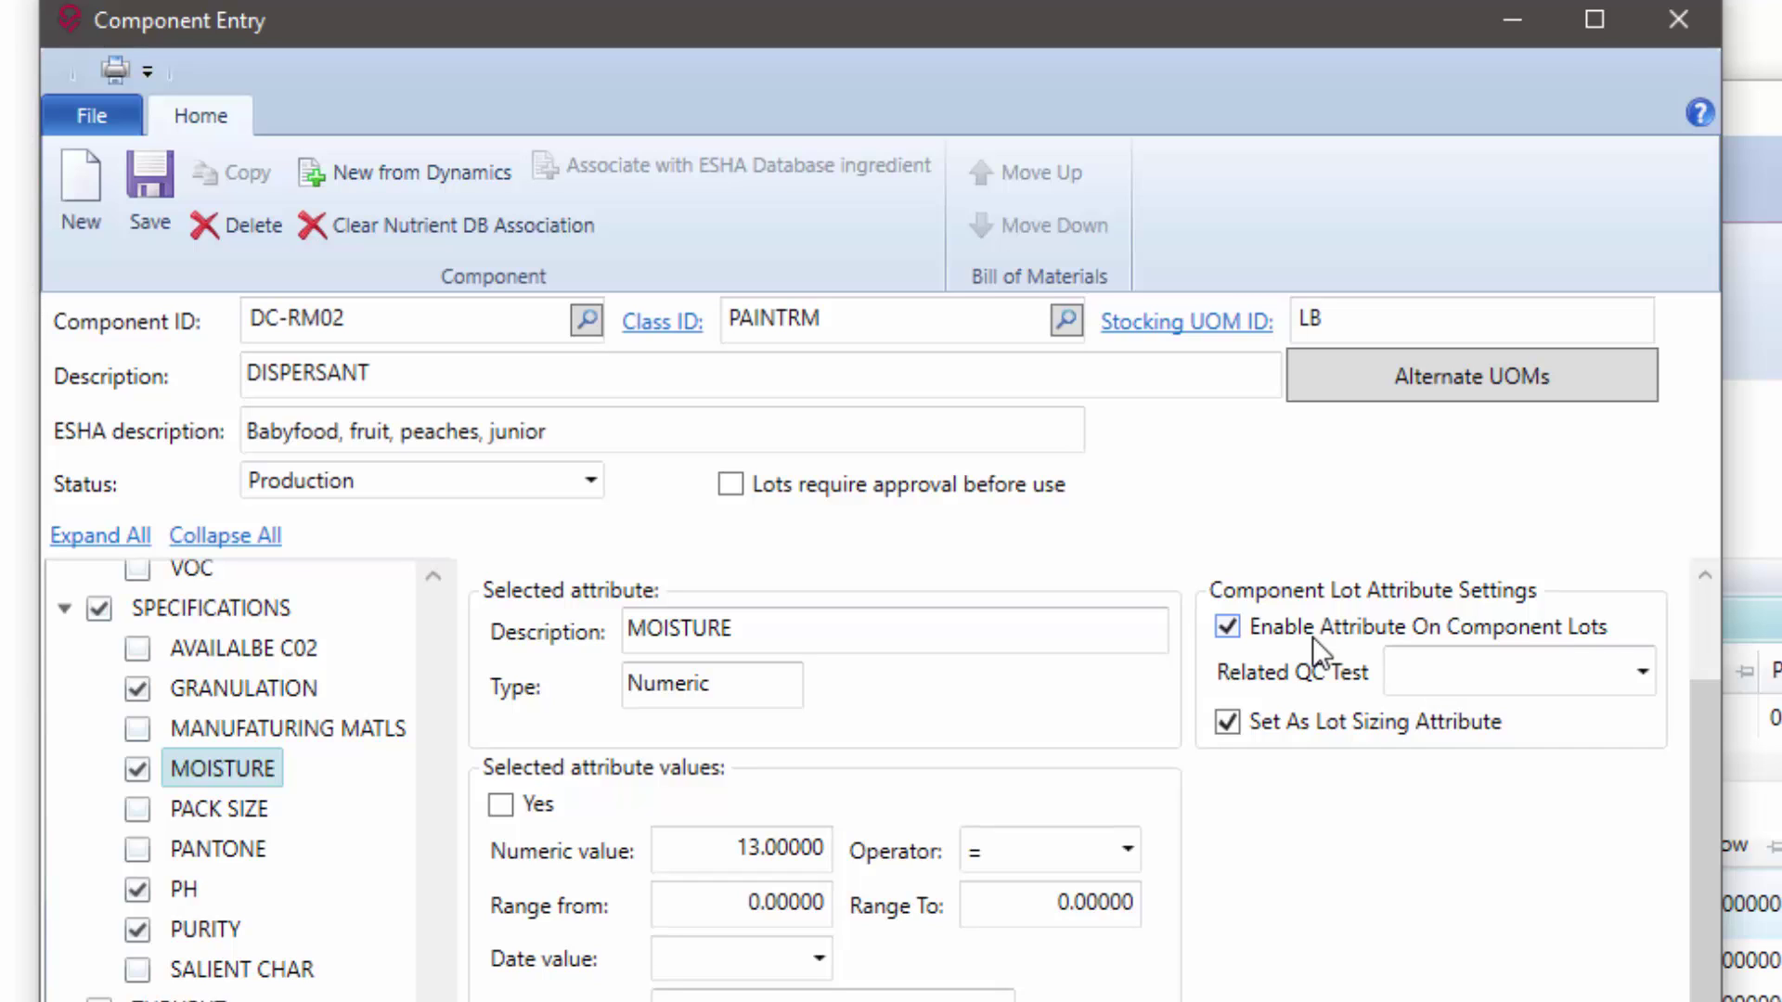
{"action": "left_click", "coordinate": [185, 889]}
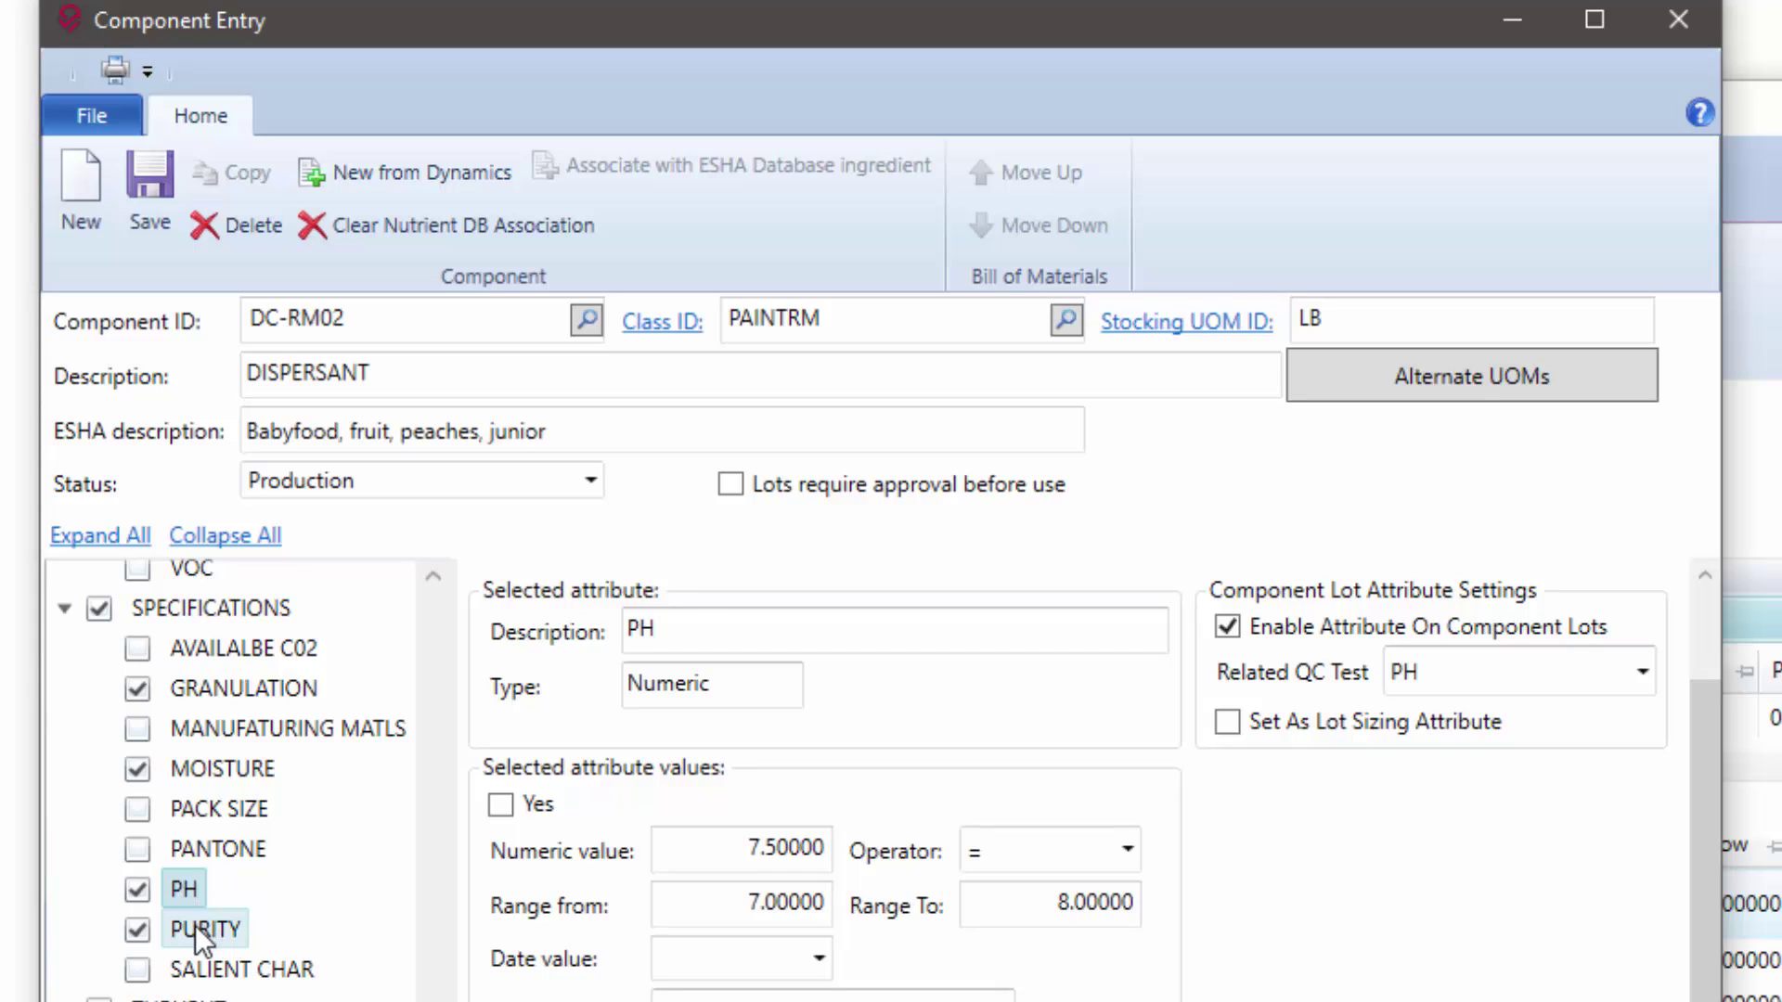
{"action": "left_click", "coordinate": [195, 926]}
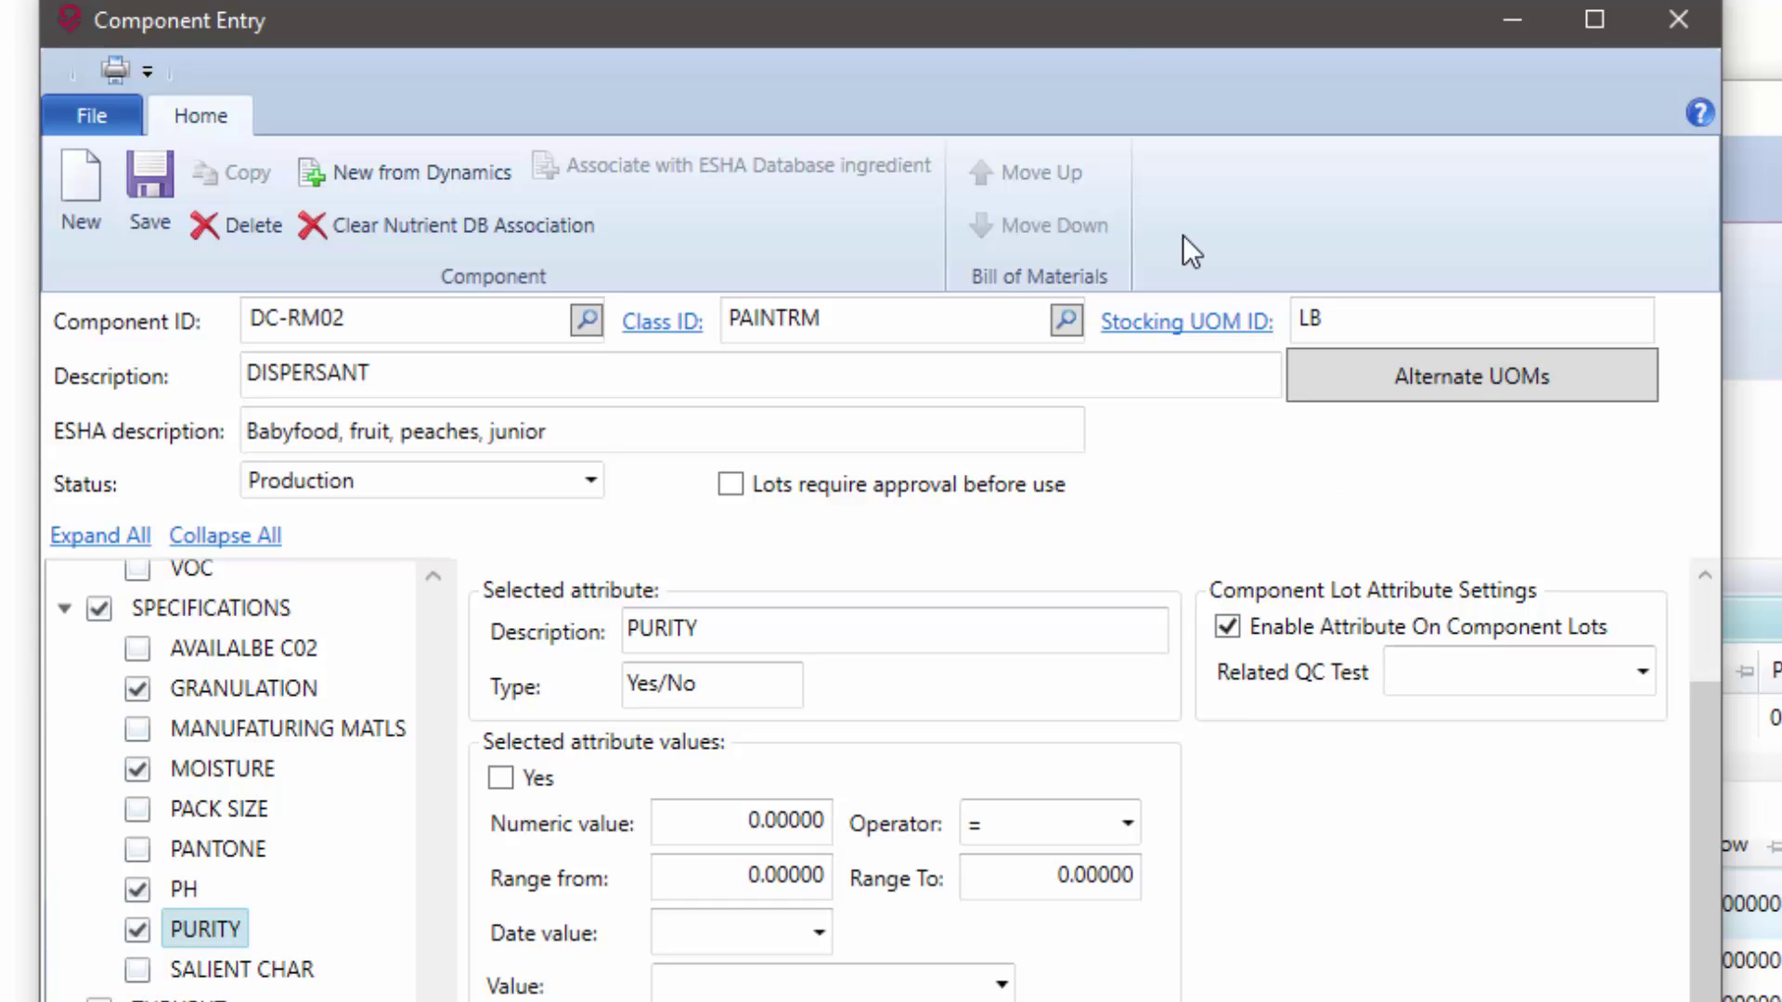
Review the attribute values recorded in Component Lot Data for component DC-RM02, lot 11111.
{"action": "left_click", "coordinate": [1105, 2]}
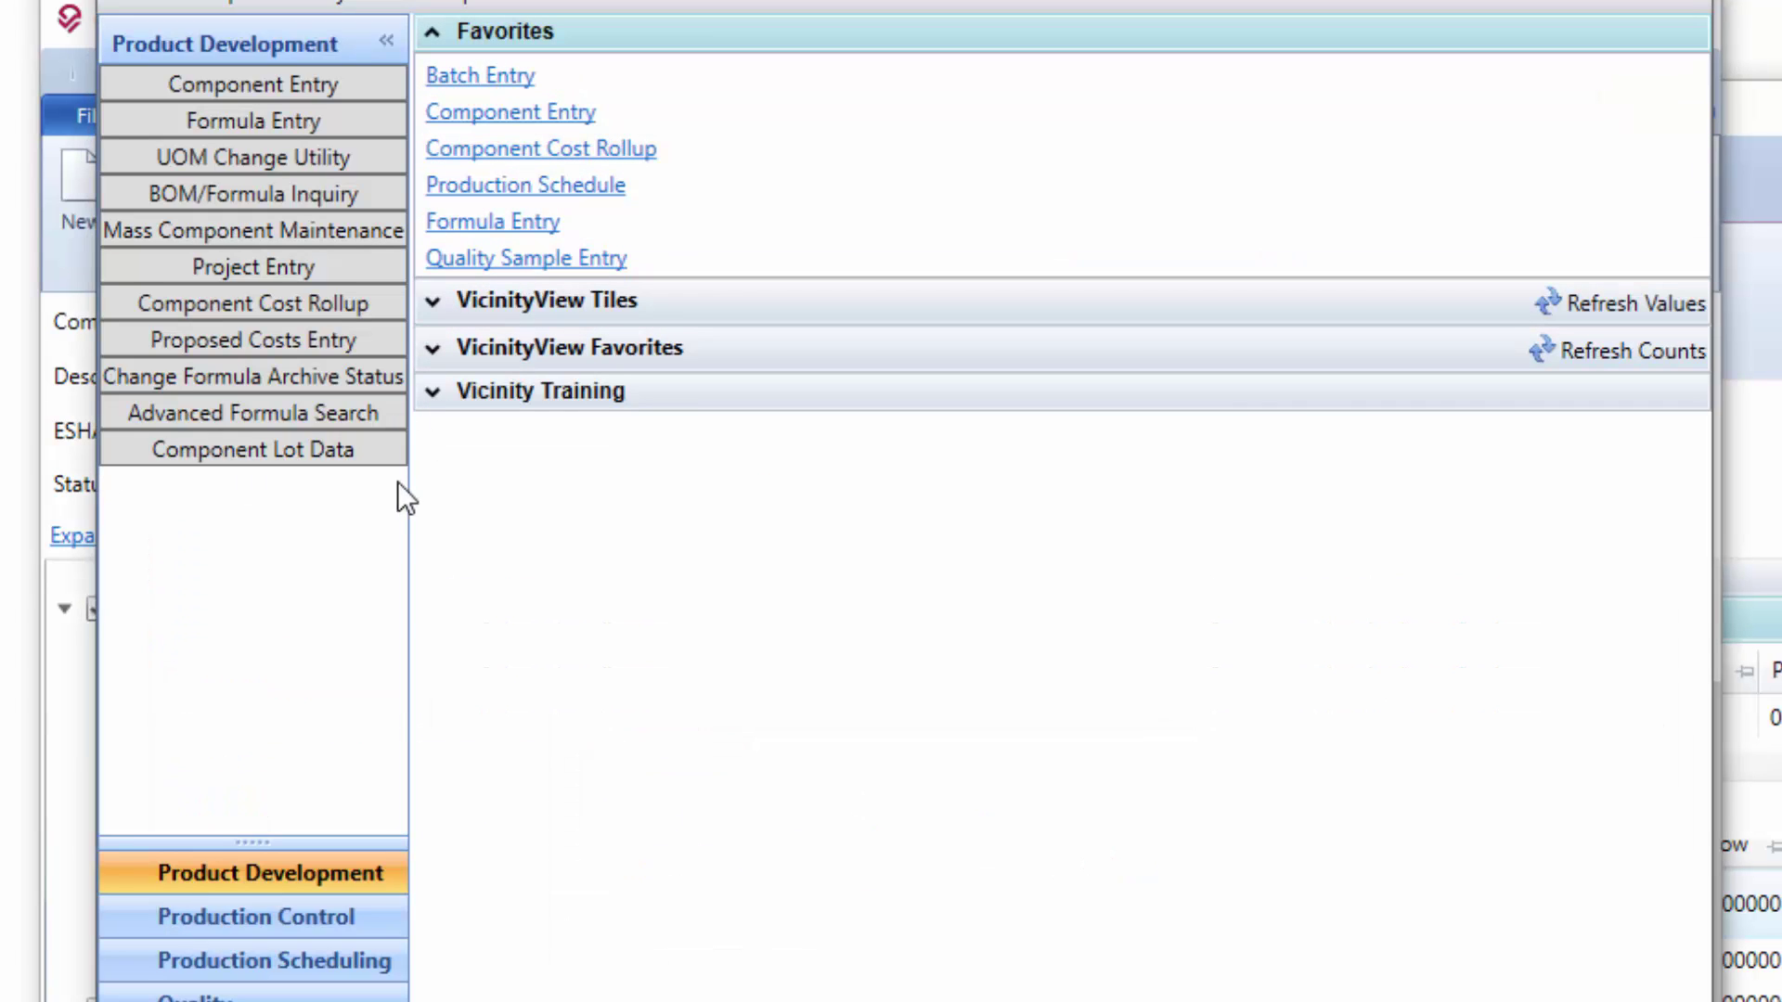
{"action": "left_click", "coordinate": [297, 451]}
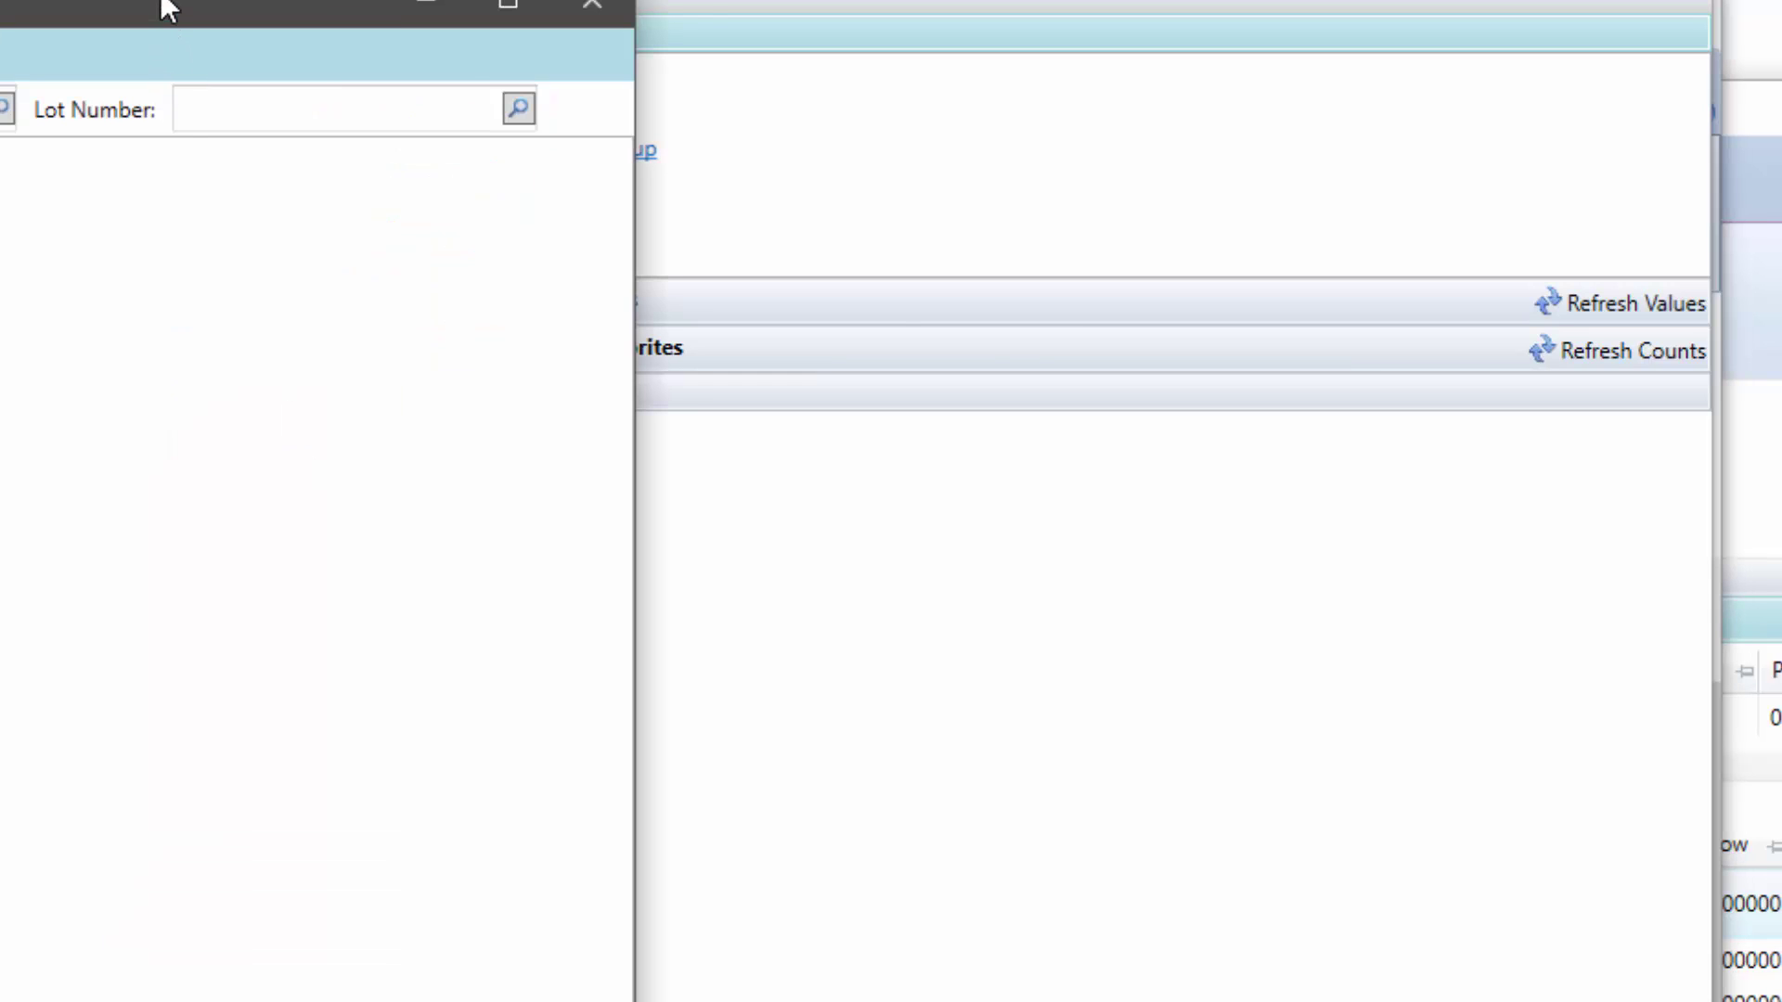
{"action": "left_click_drag", "start_coordinate": [167, 8], "coordinate": [1049, 183]}
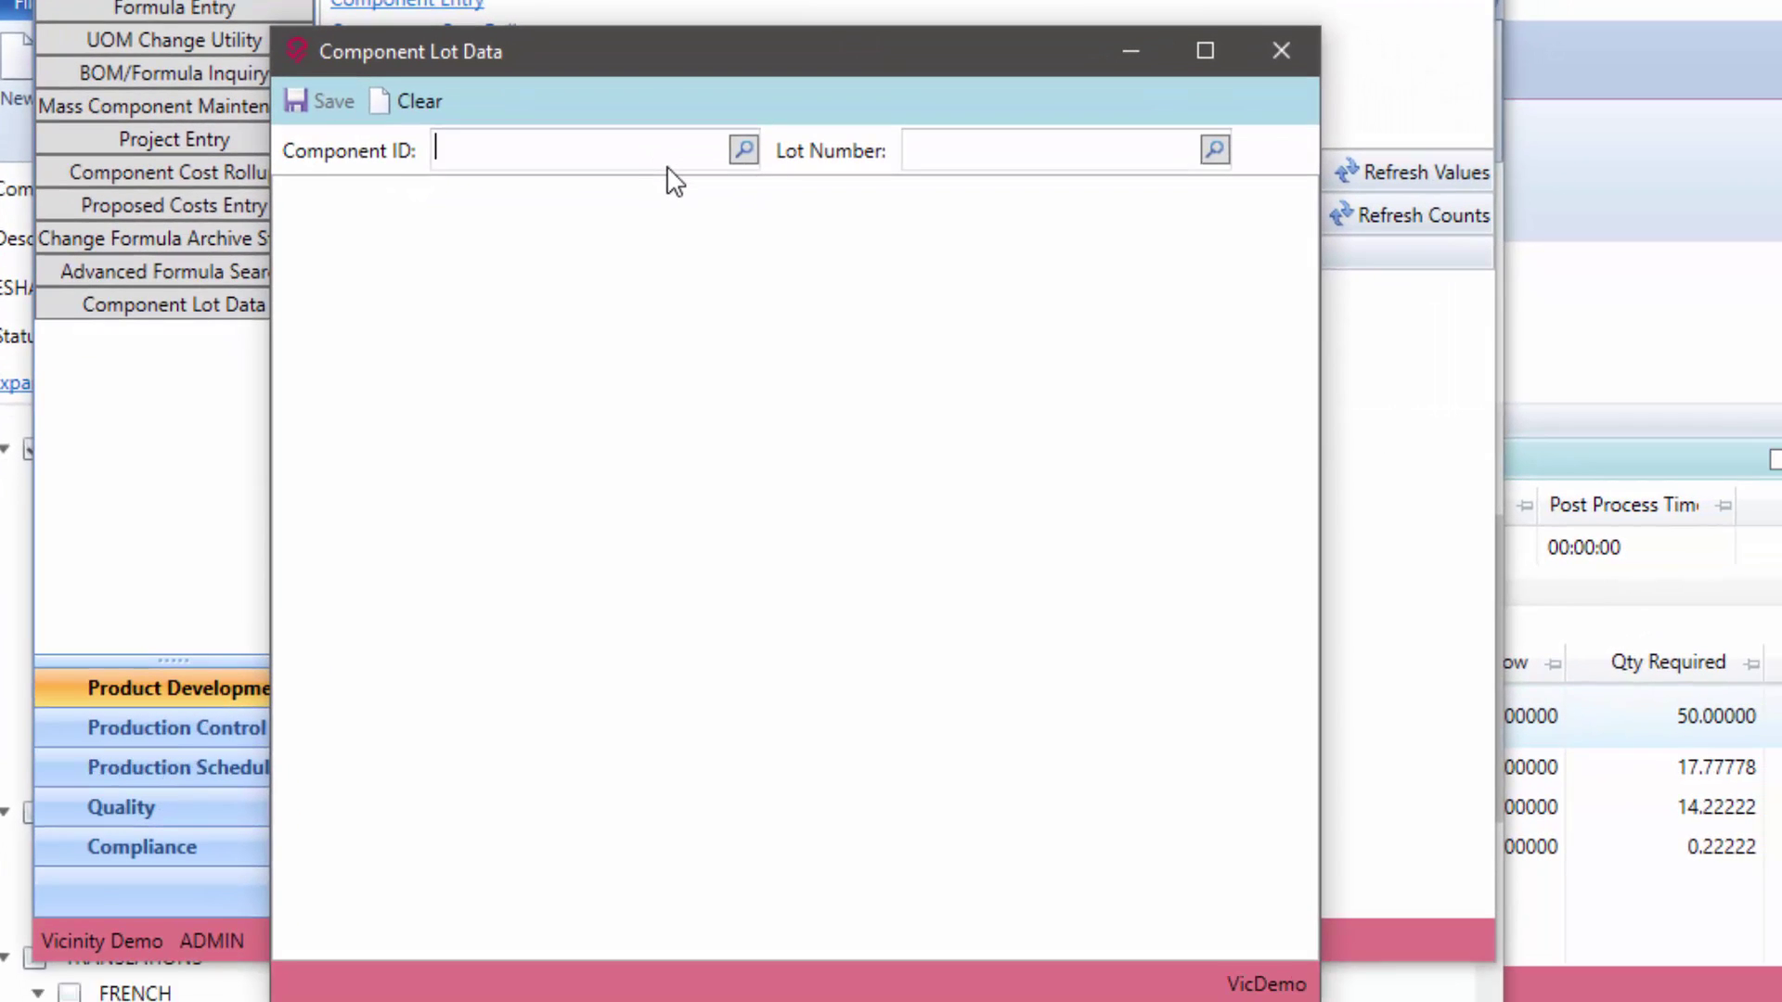
{"action": "type", "text": "DC-RM02"}
{"action": "key", "text": "Tab"}
{"action": "left_click", "coordinate": [1214, 149]}
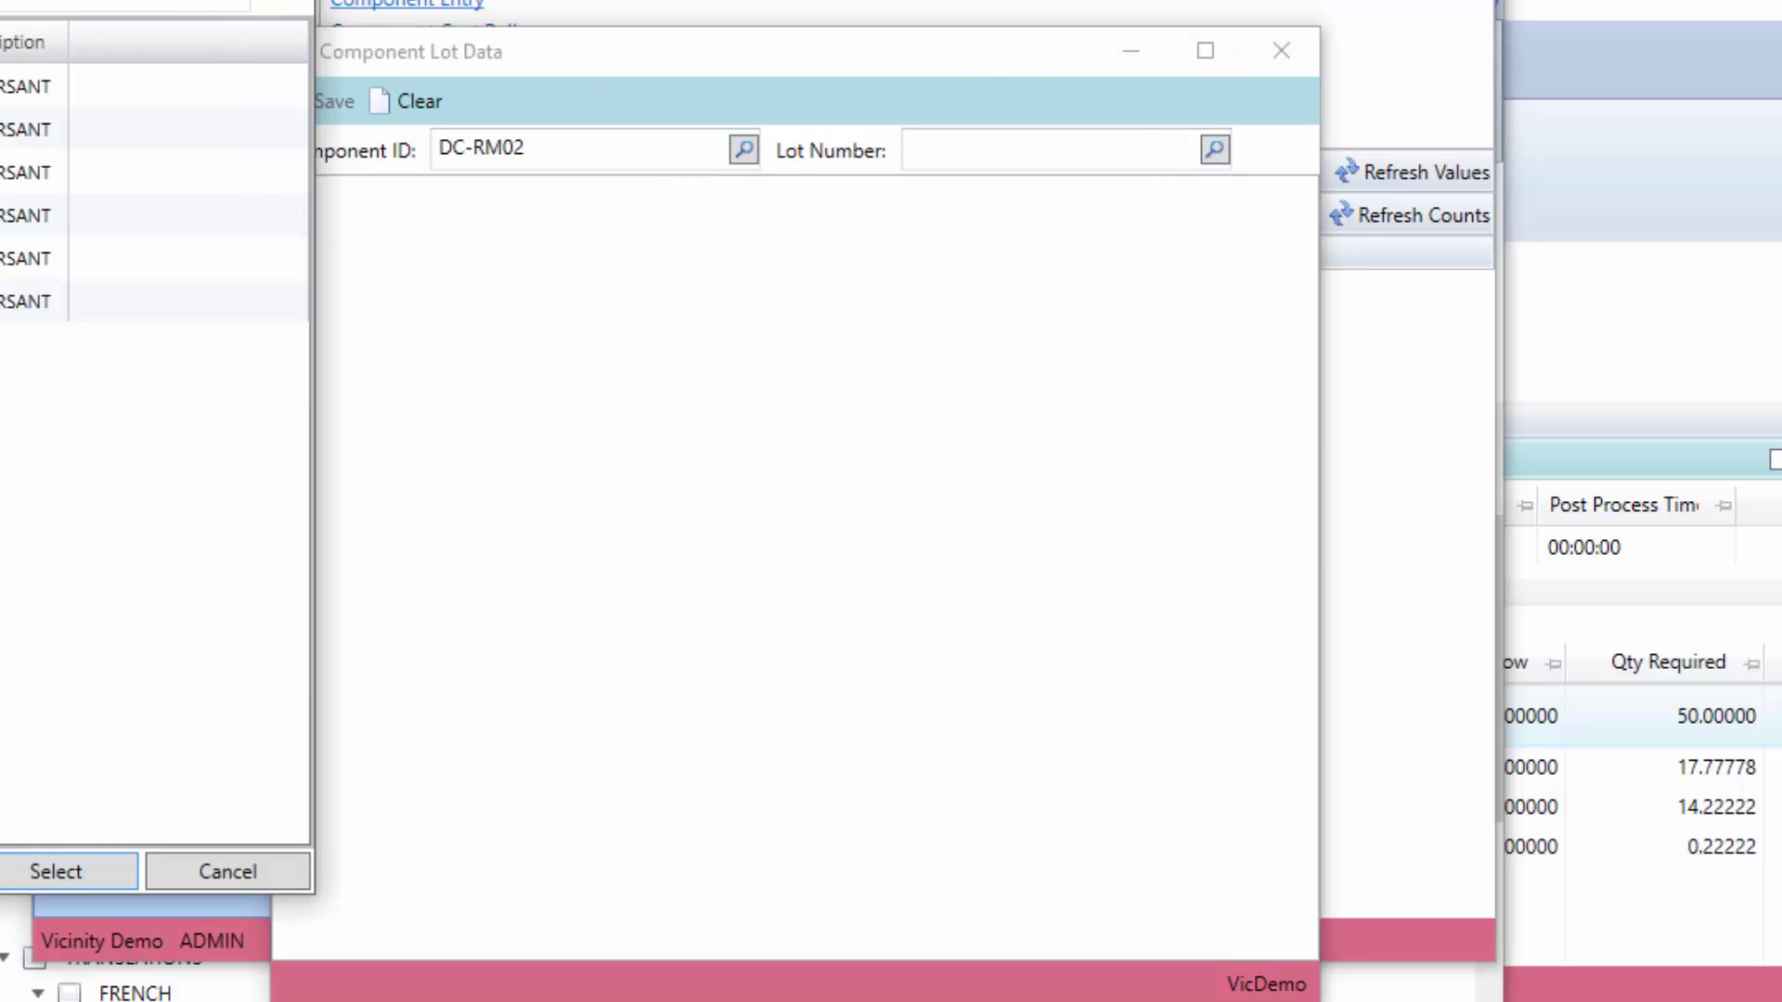
{"action": "double_click", "coordinate": [1001, 332]}
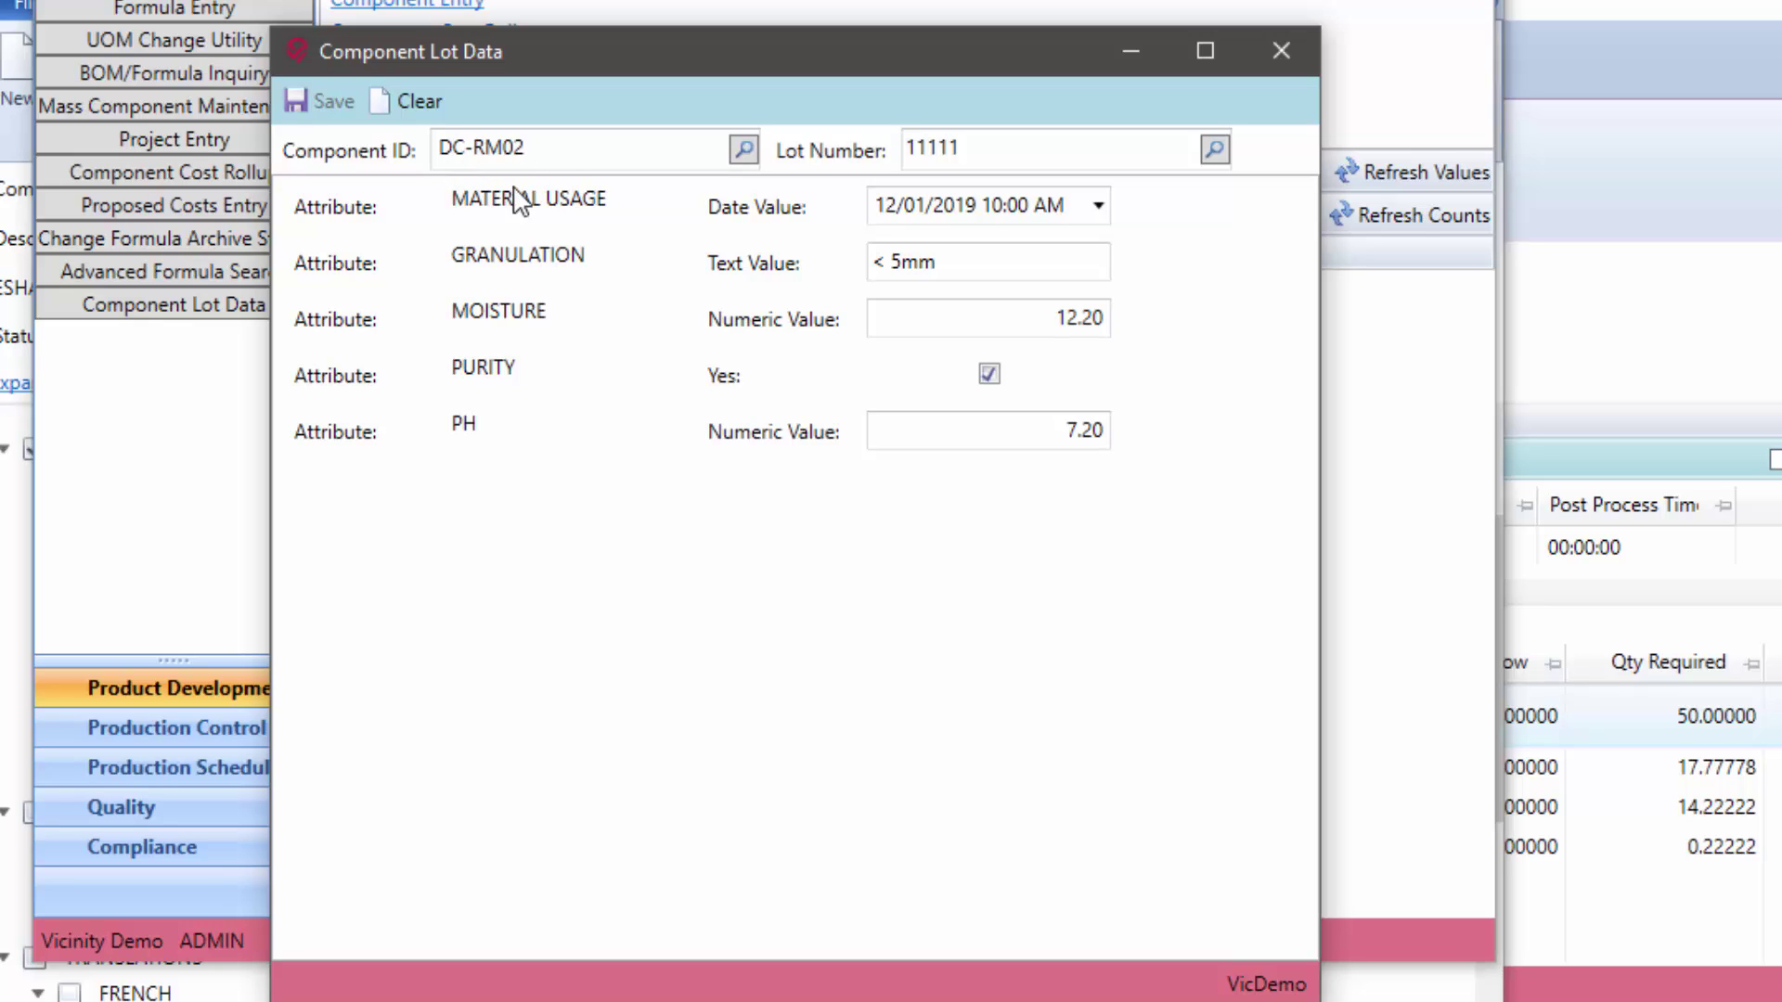
{"action": "left_click", "coordinate": [1289, 53]}
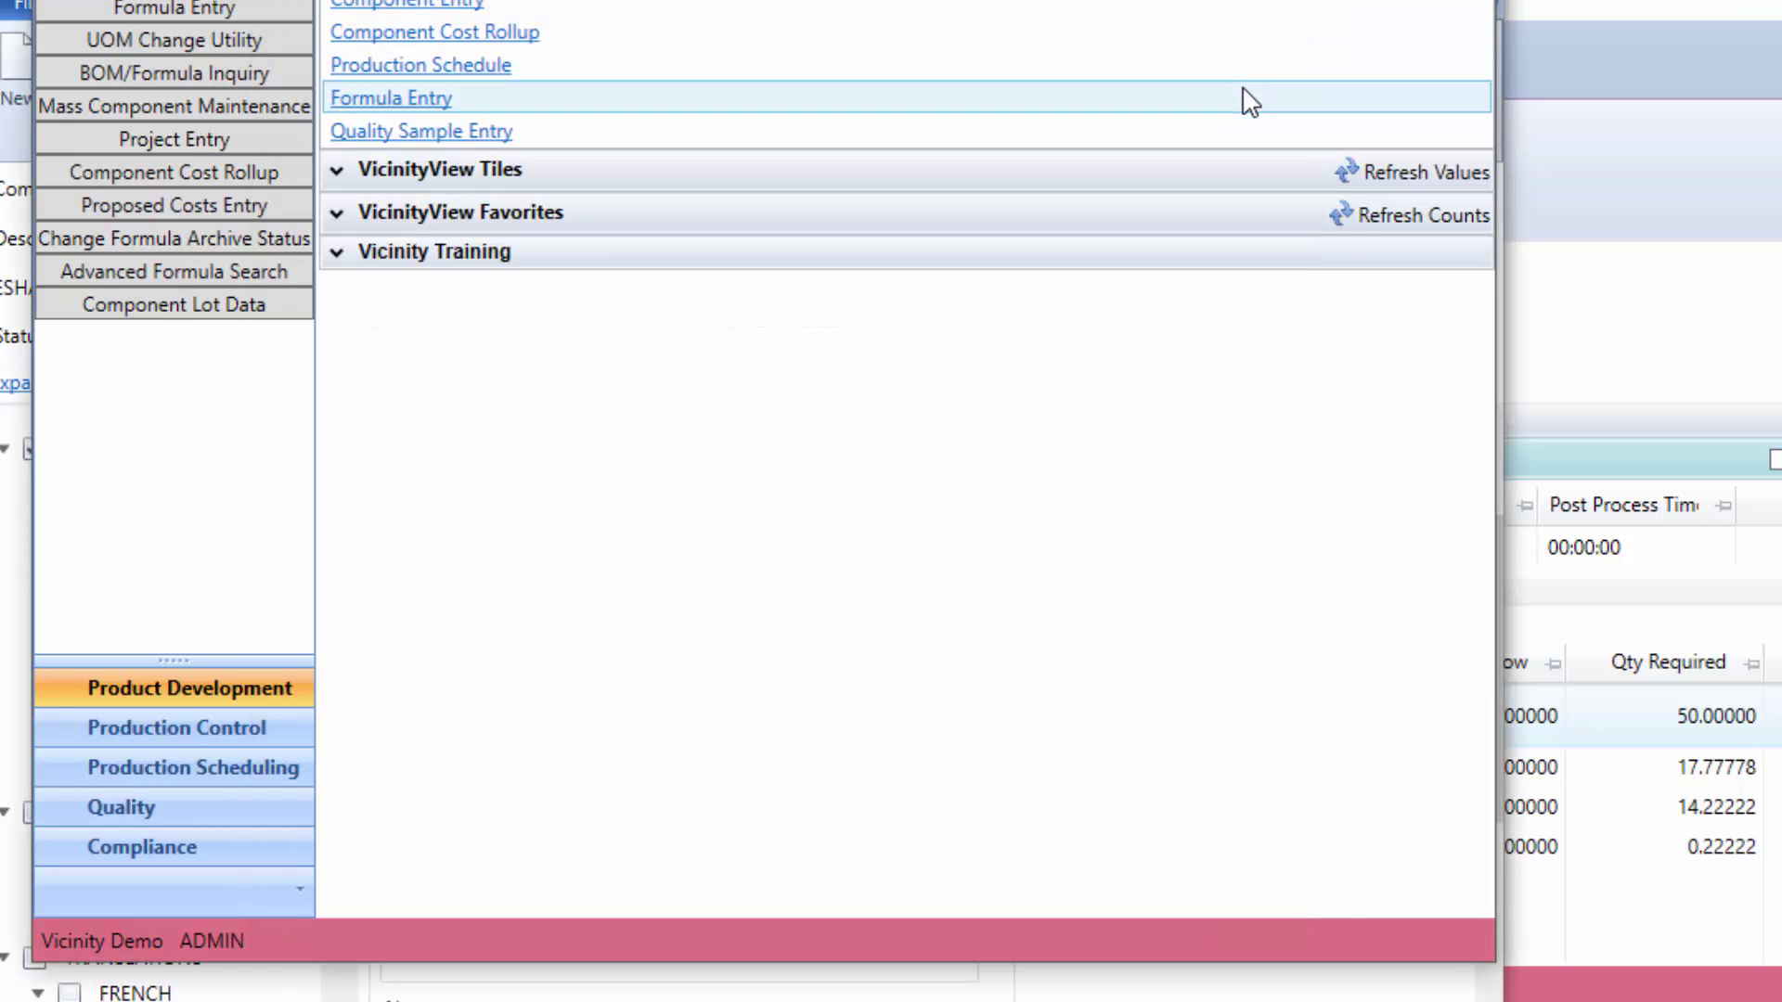
Return to the DC-RM02 component record and check the related QC test of its PH attribute.
{"action": "left_click", "coordinate": [1193, 993]}
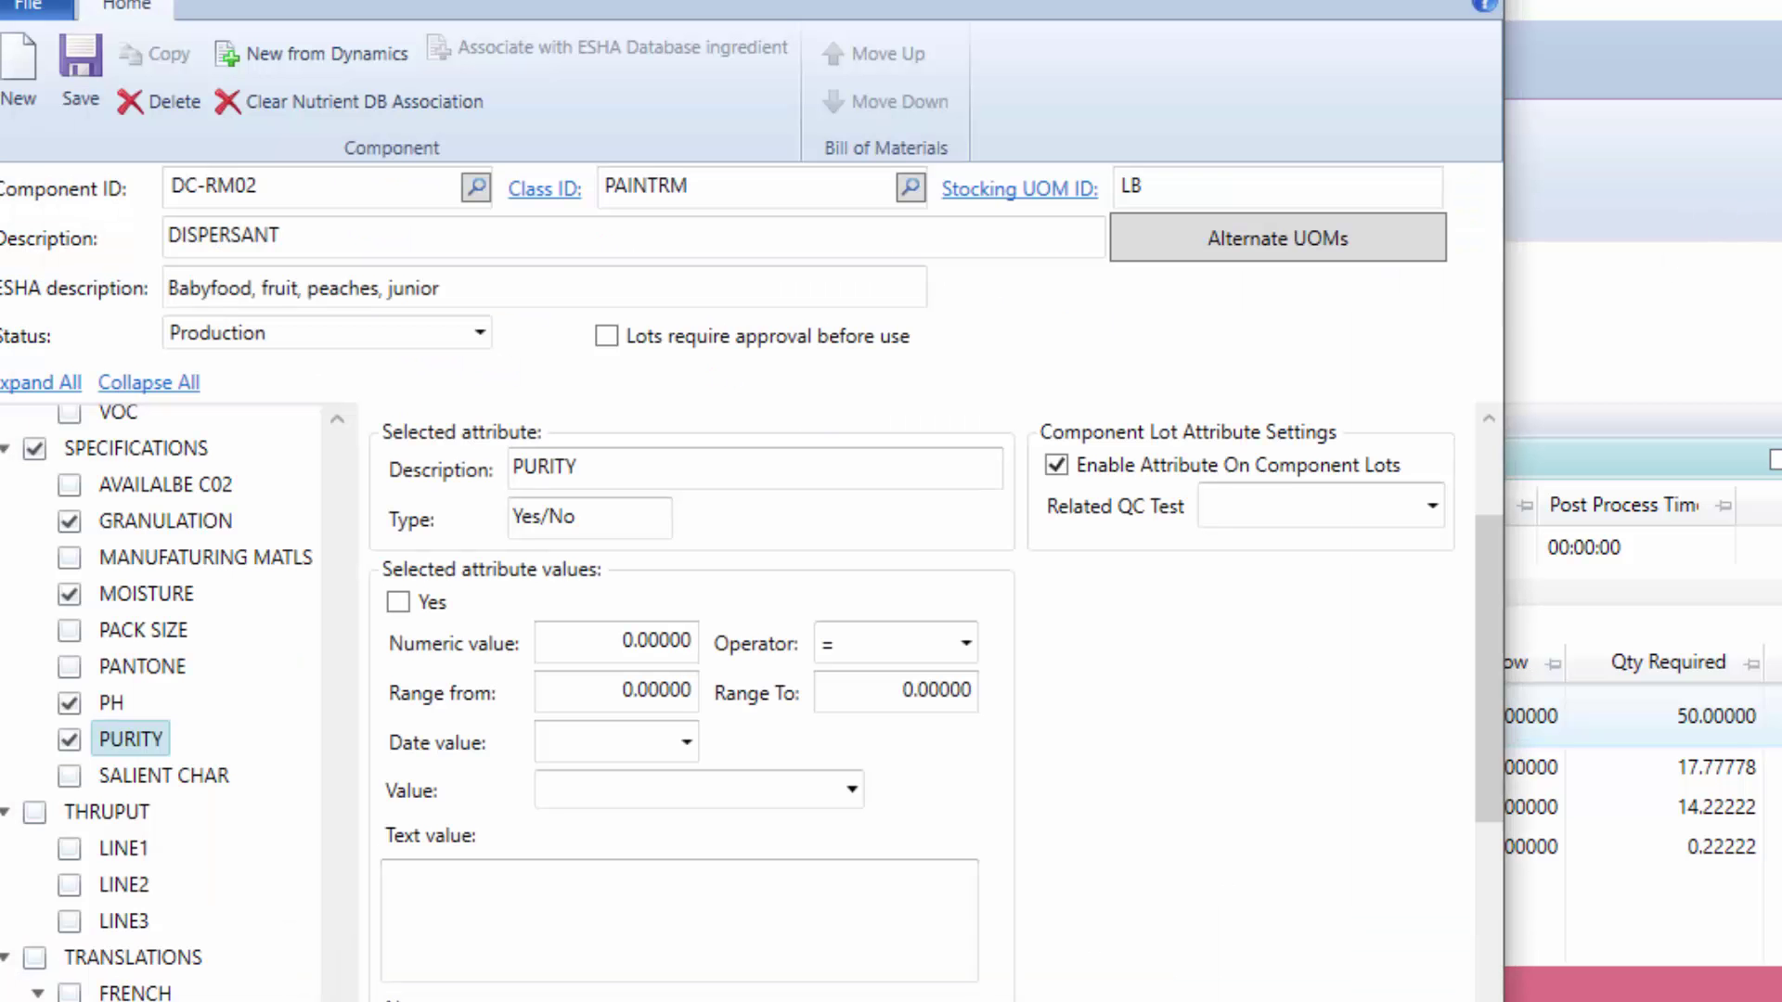
{"action": "left_click", "coordinate": [104, 705]}
{"action": "left_click", "coordinate": [119, 748]}
{"action": "left_click", "coordinate": [112, 703]}
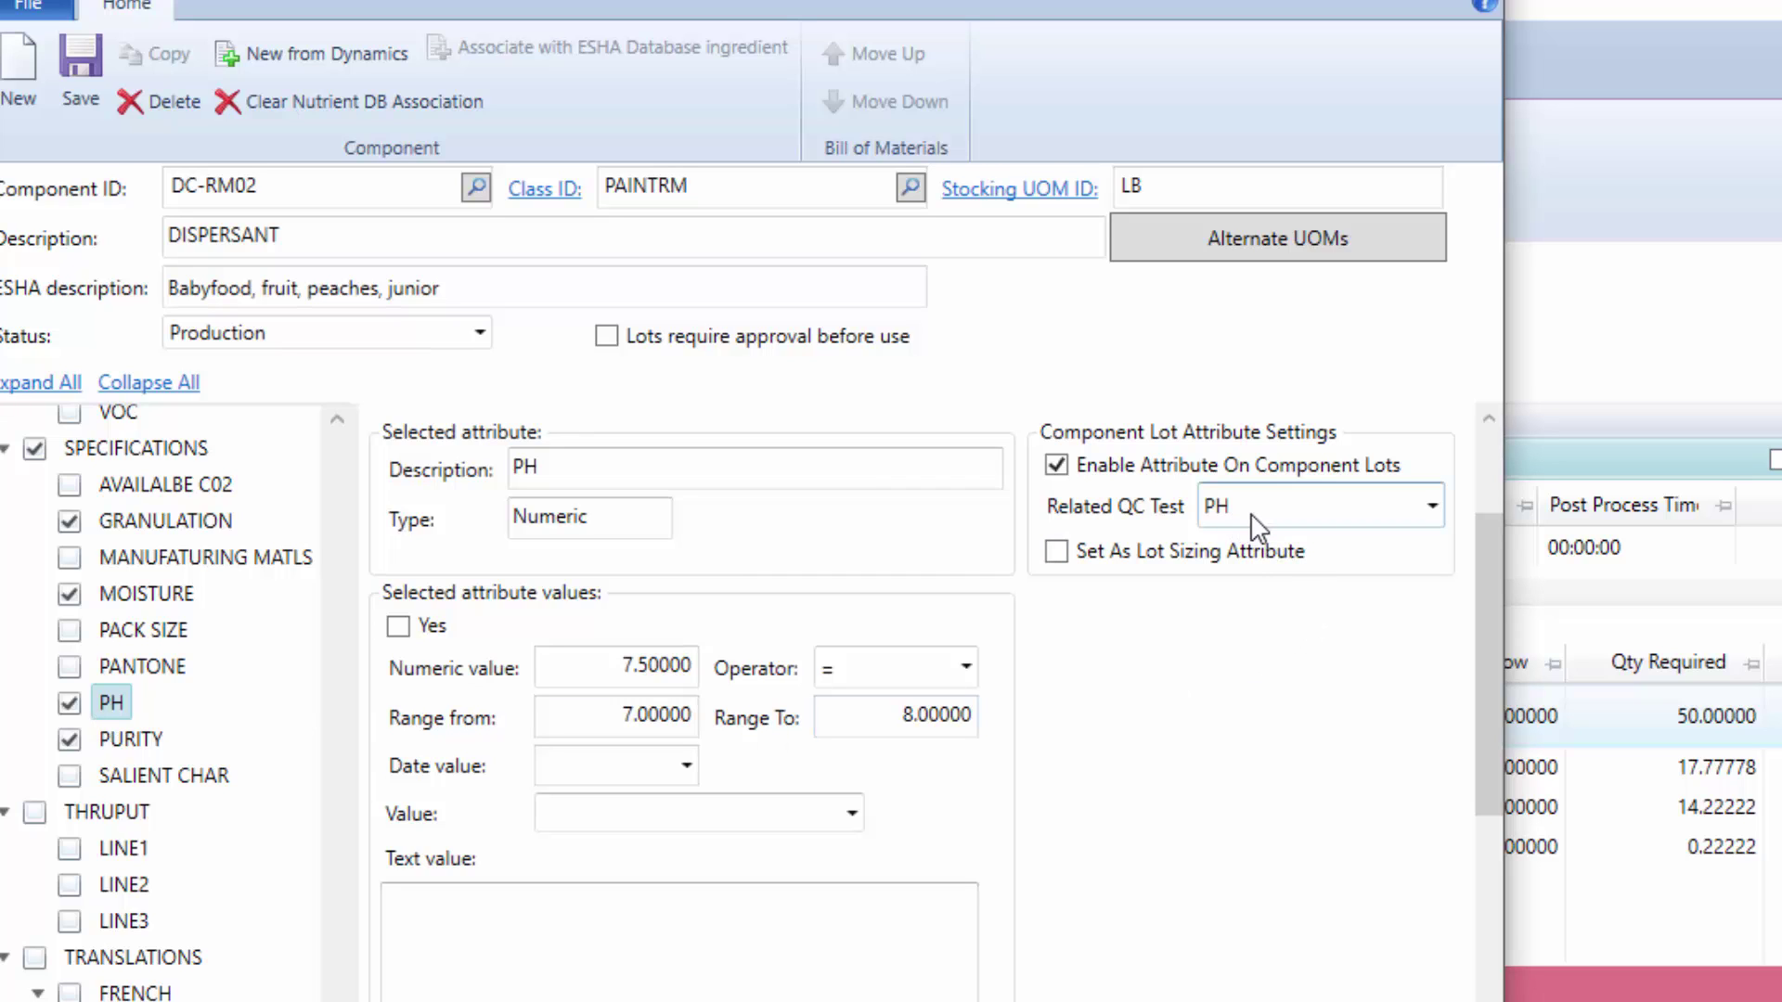
Open Quality Sample Entry and load component DC-RM02 with lot 11111.
{"action": "key", "text": "alt+Tab"}
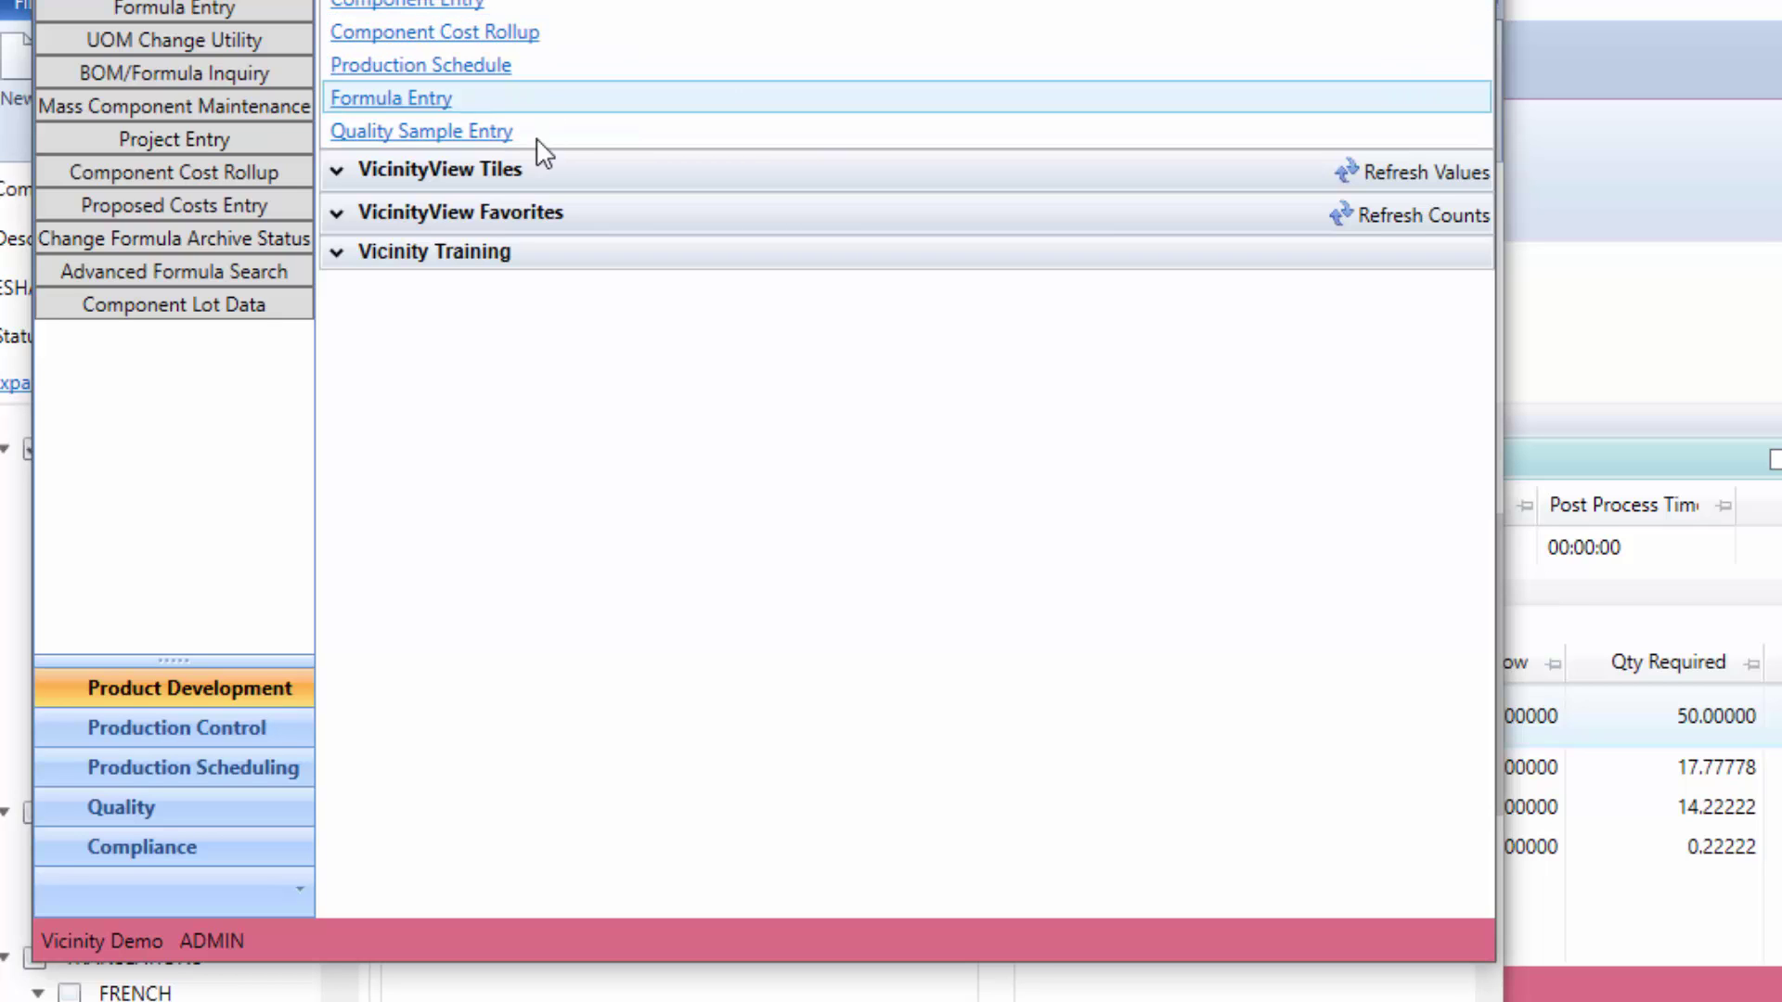
{"action": "left_click", "coordinate": [433, 148]}
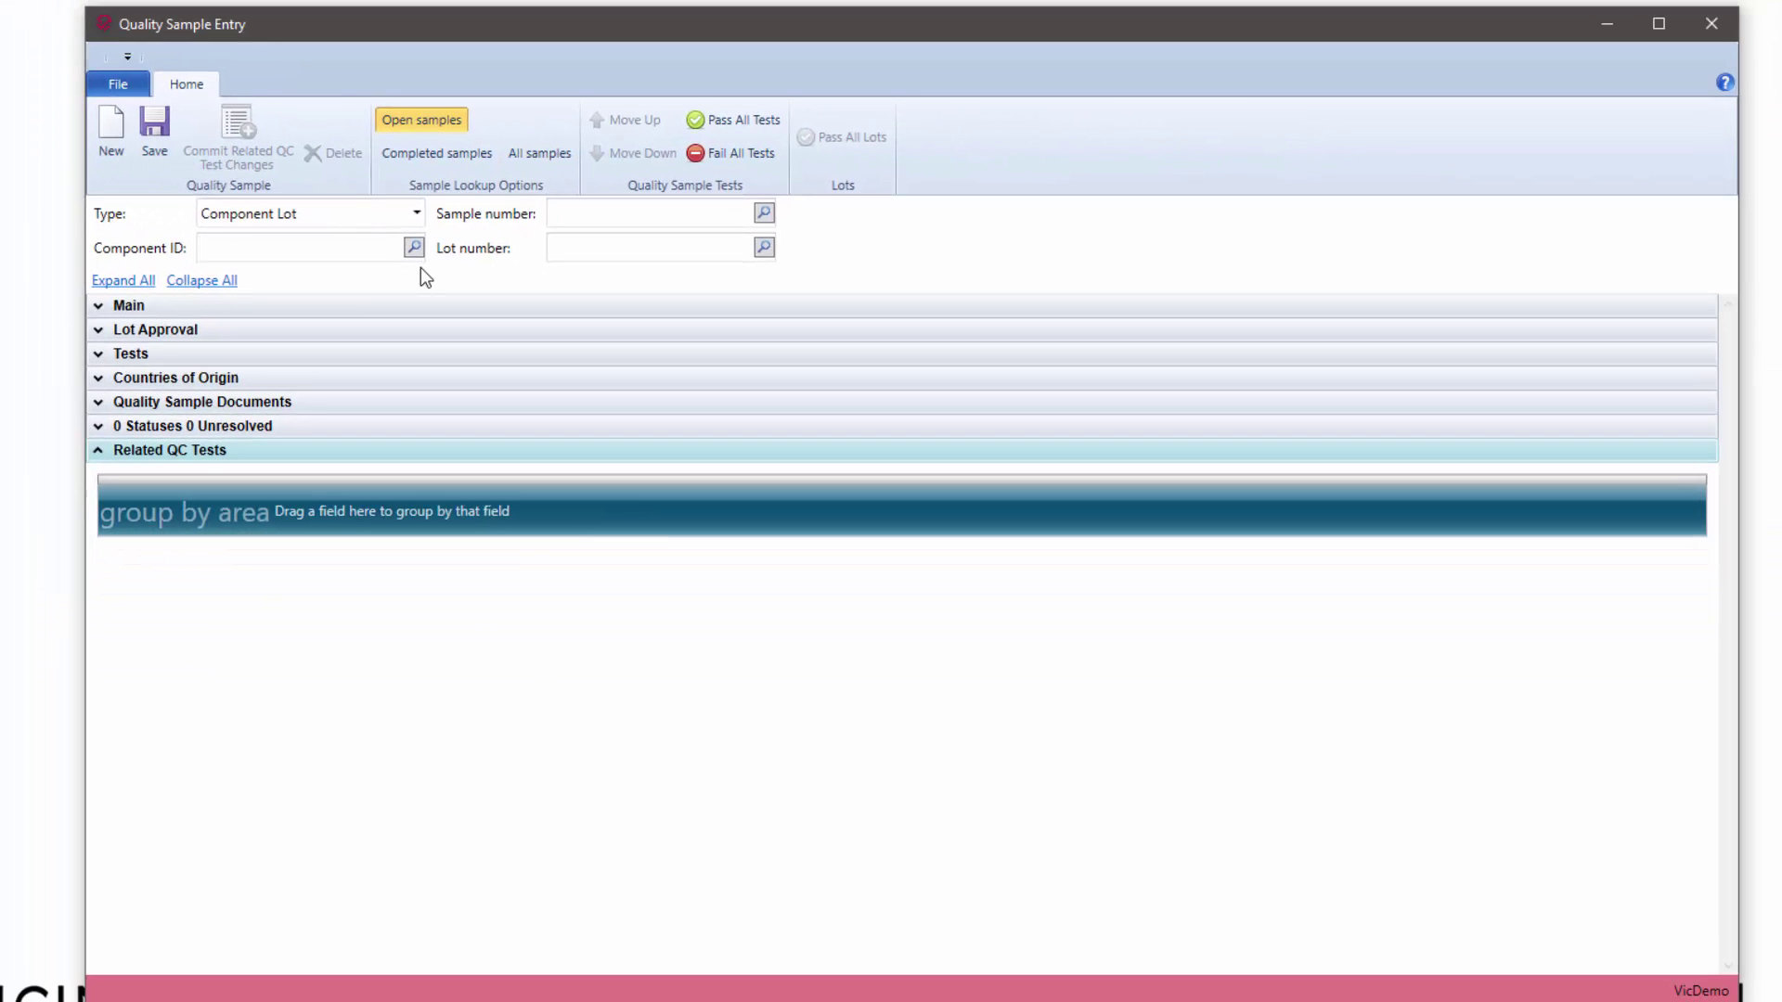
{"action": "type", "text": "R"}
{"action": "key", "text": "BackSpace"}
{"action": "type", "text": "DC-RM02"}
{"action": "key", "text": "Tab"}
{"action": "left_click", "coordinate": [764, 247]}
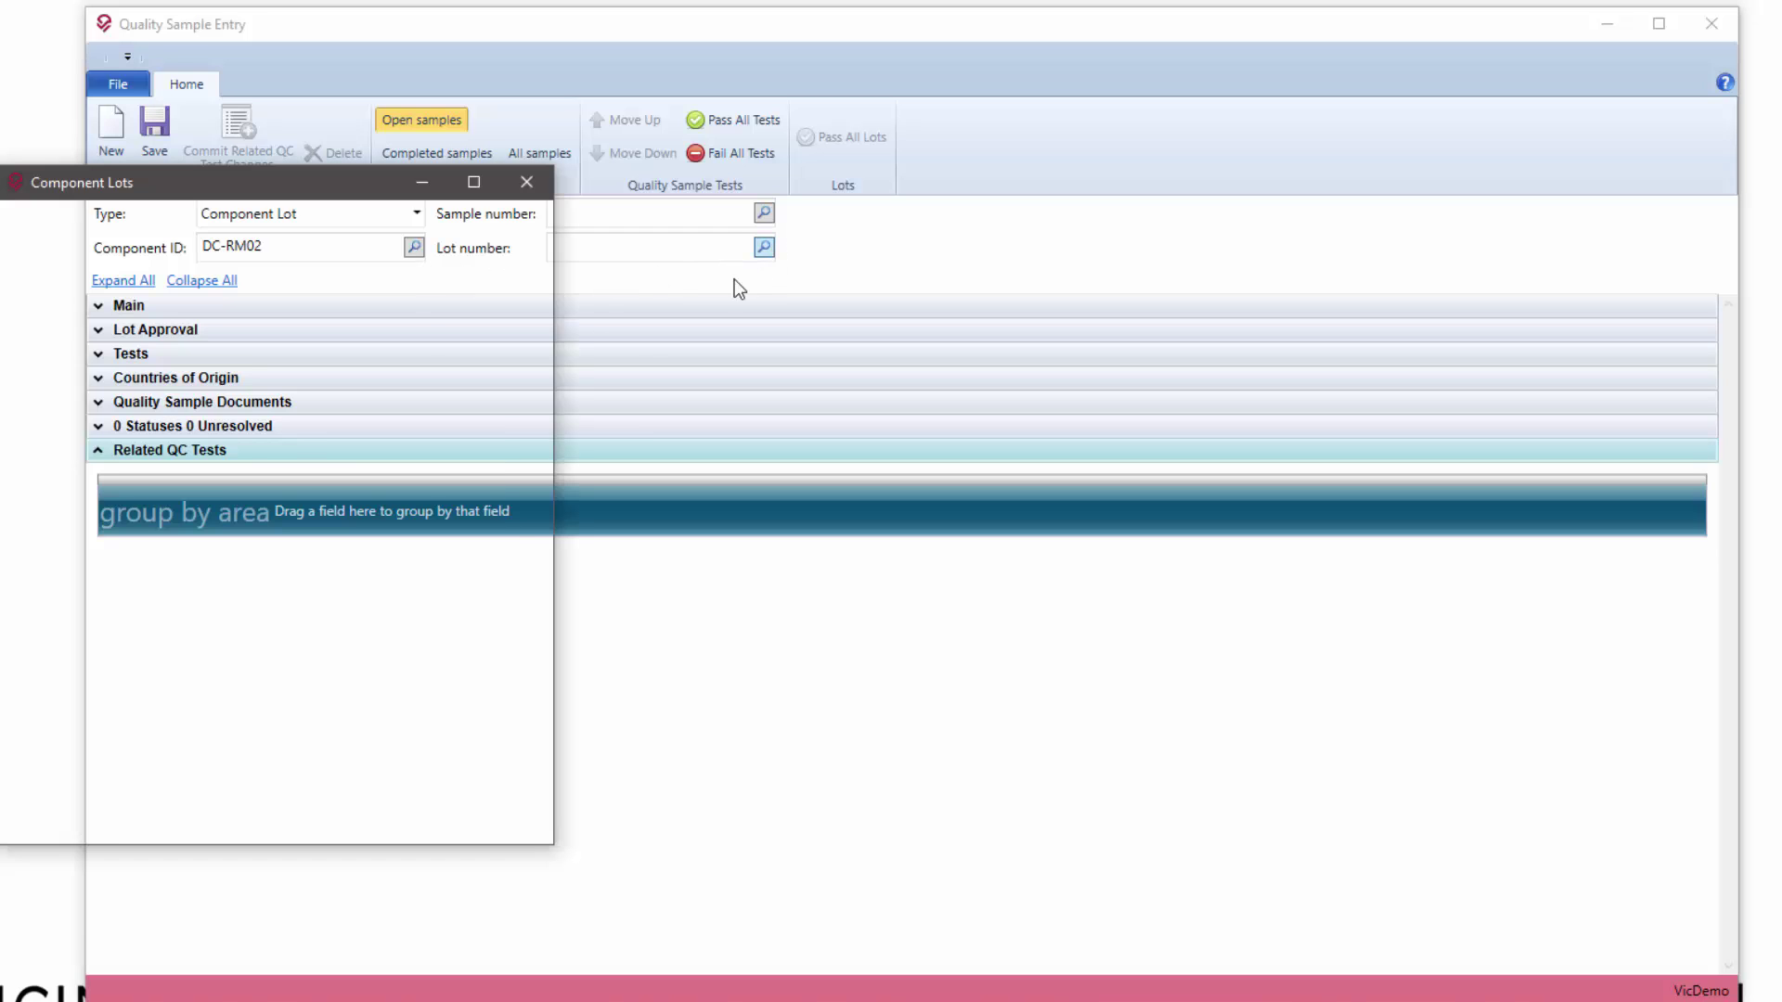
{"action": "double_click", "coordinate": [242, 286]}
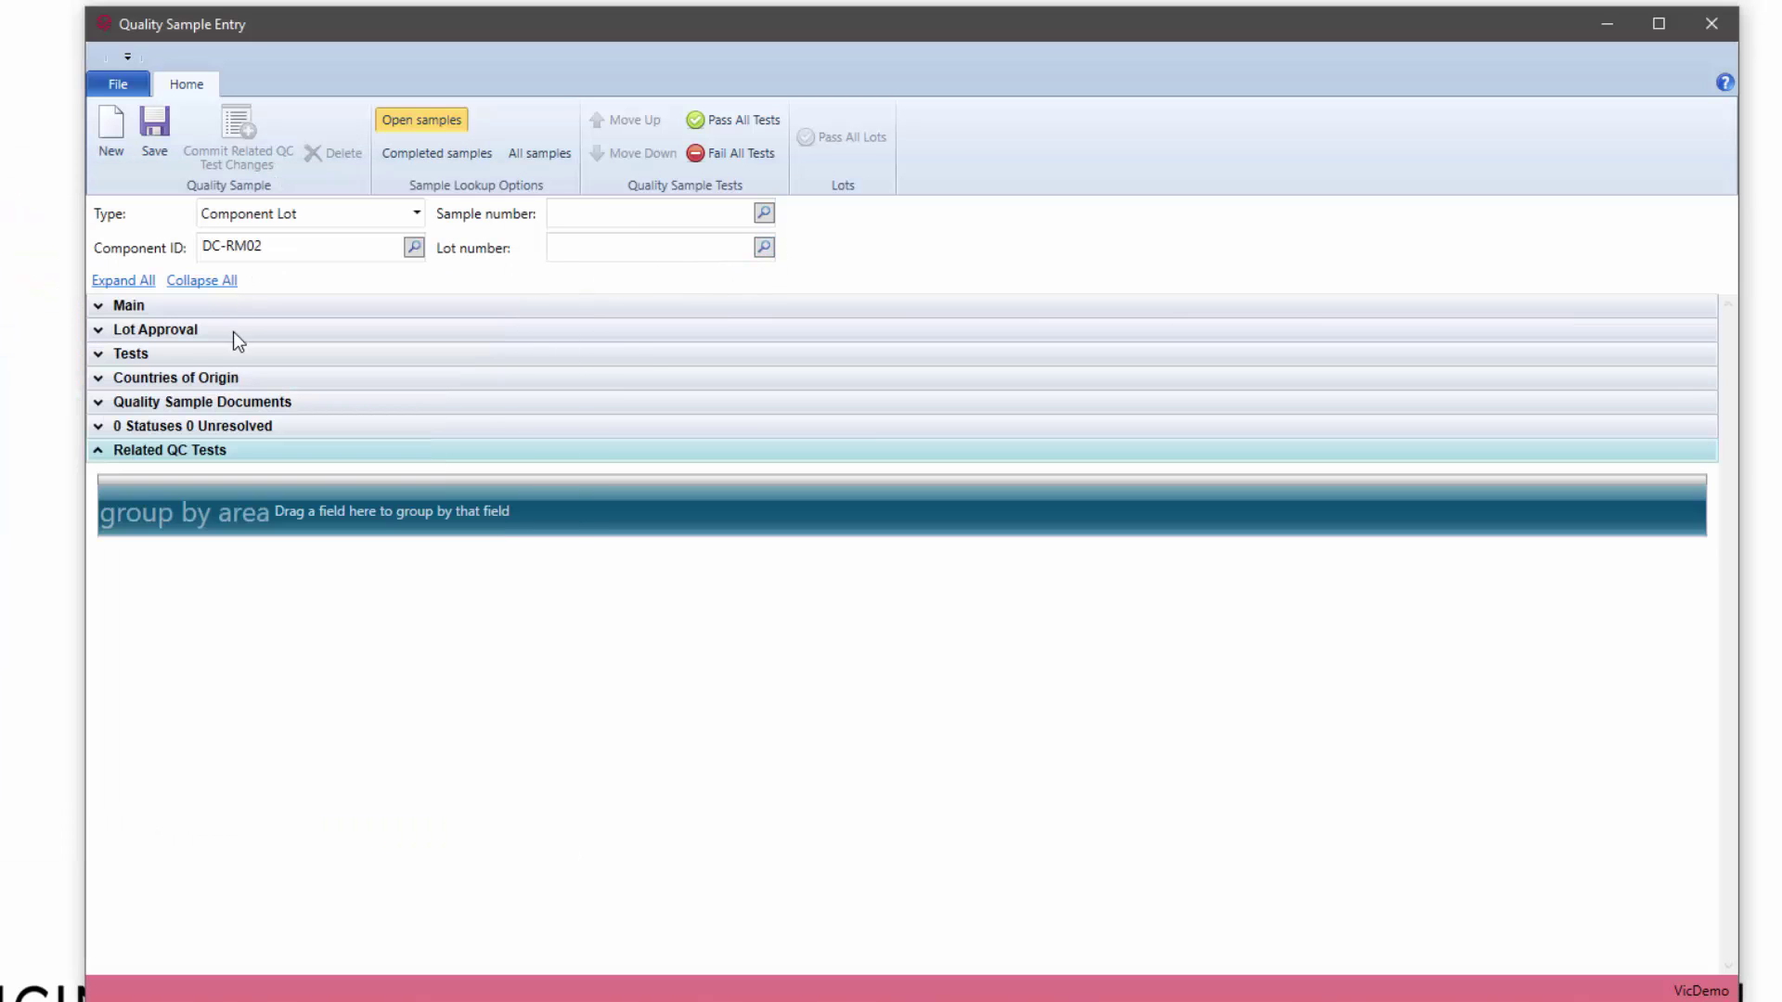
Show the sample's tests and enable the lot attribute update for the PH test.
{"action": "left_click", "coordinate": [99, 356]}
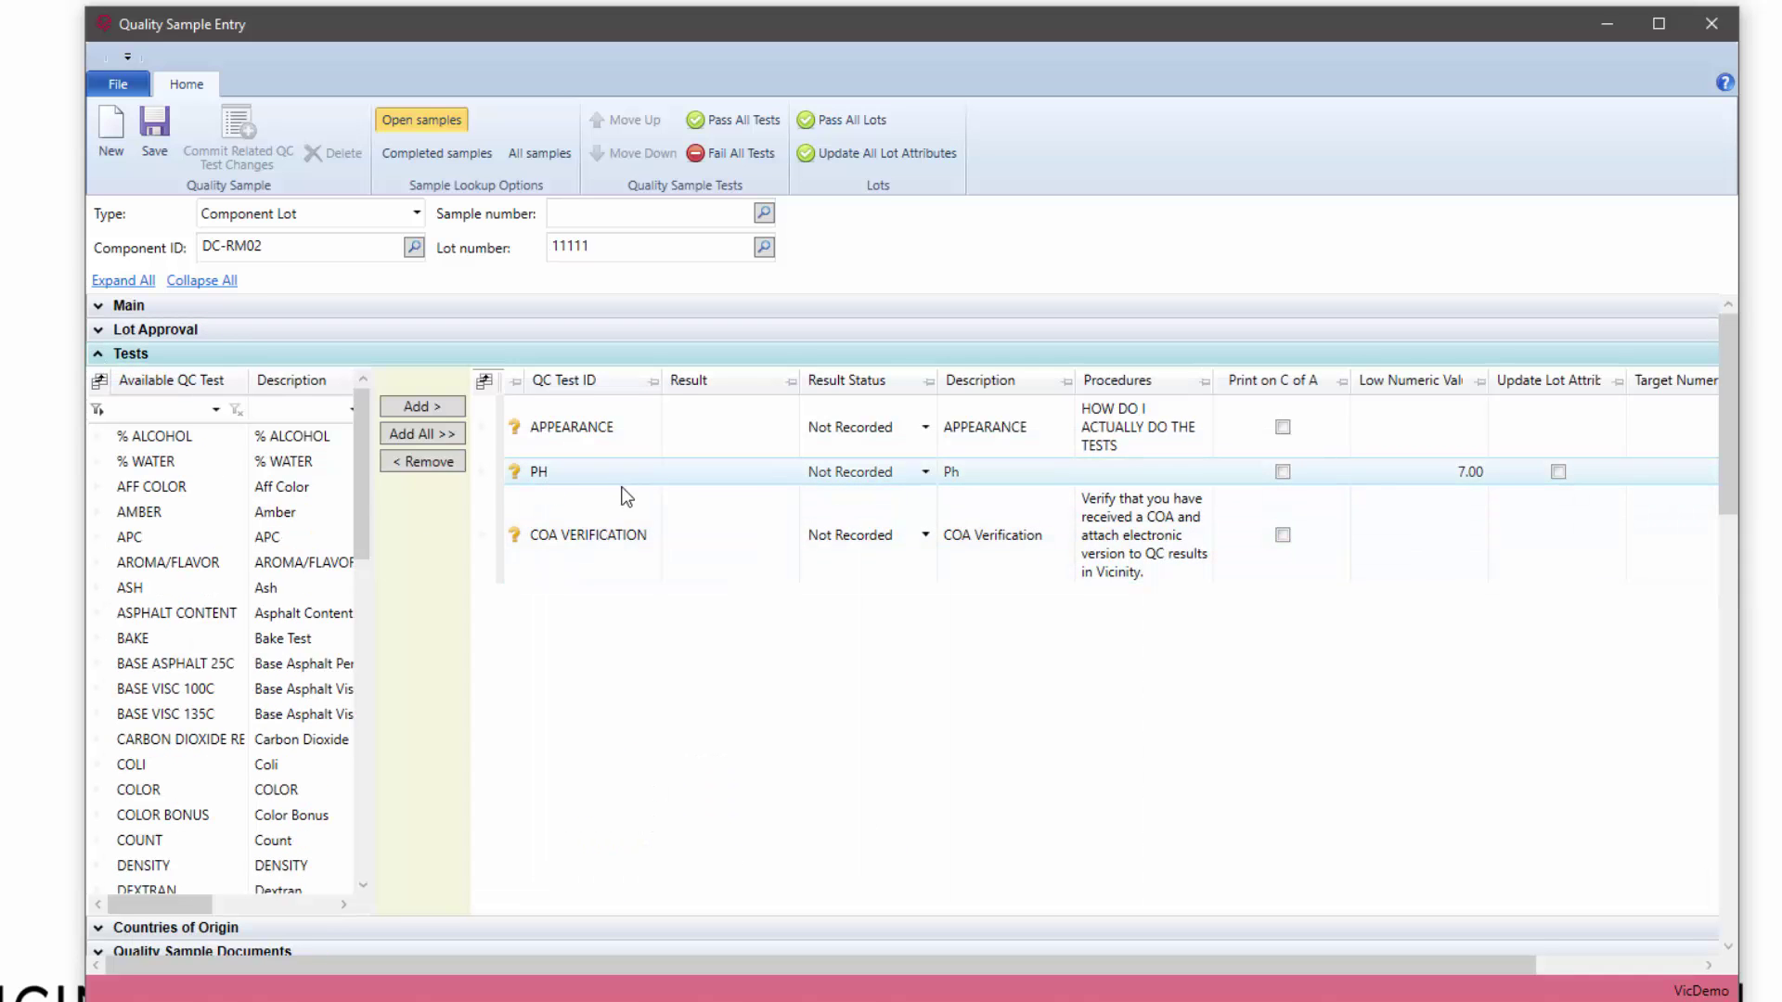
{"action": "left_click", "coordinate": [707, 471]}
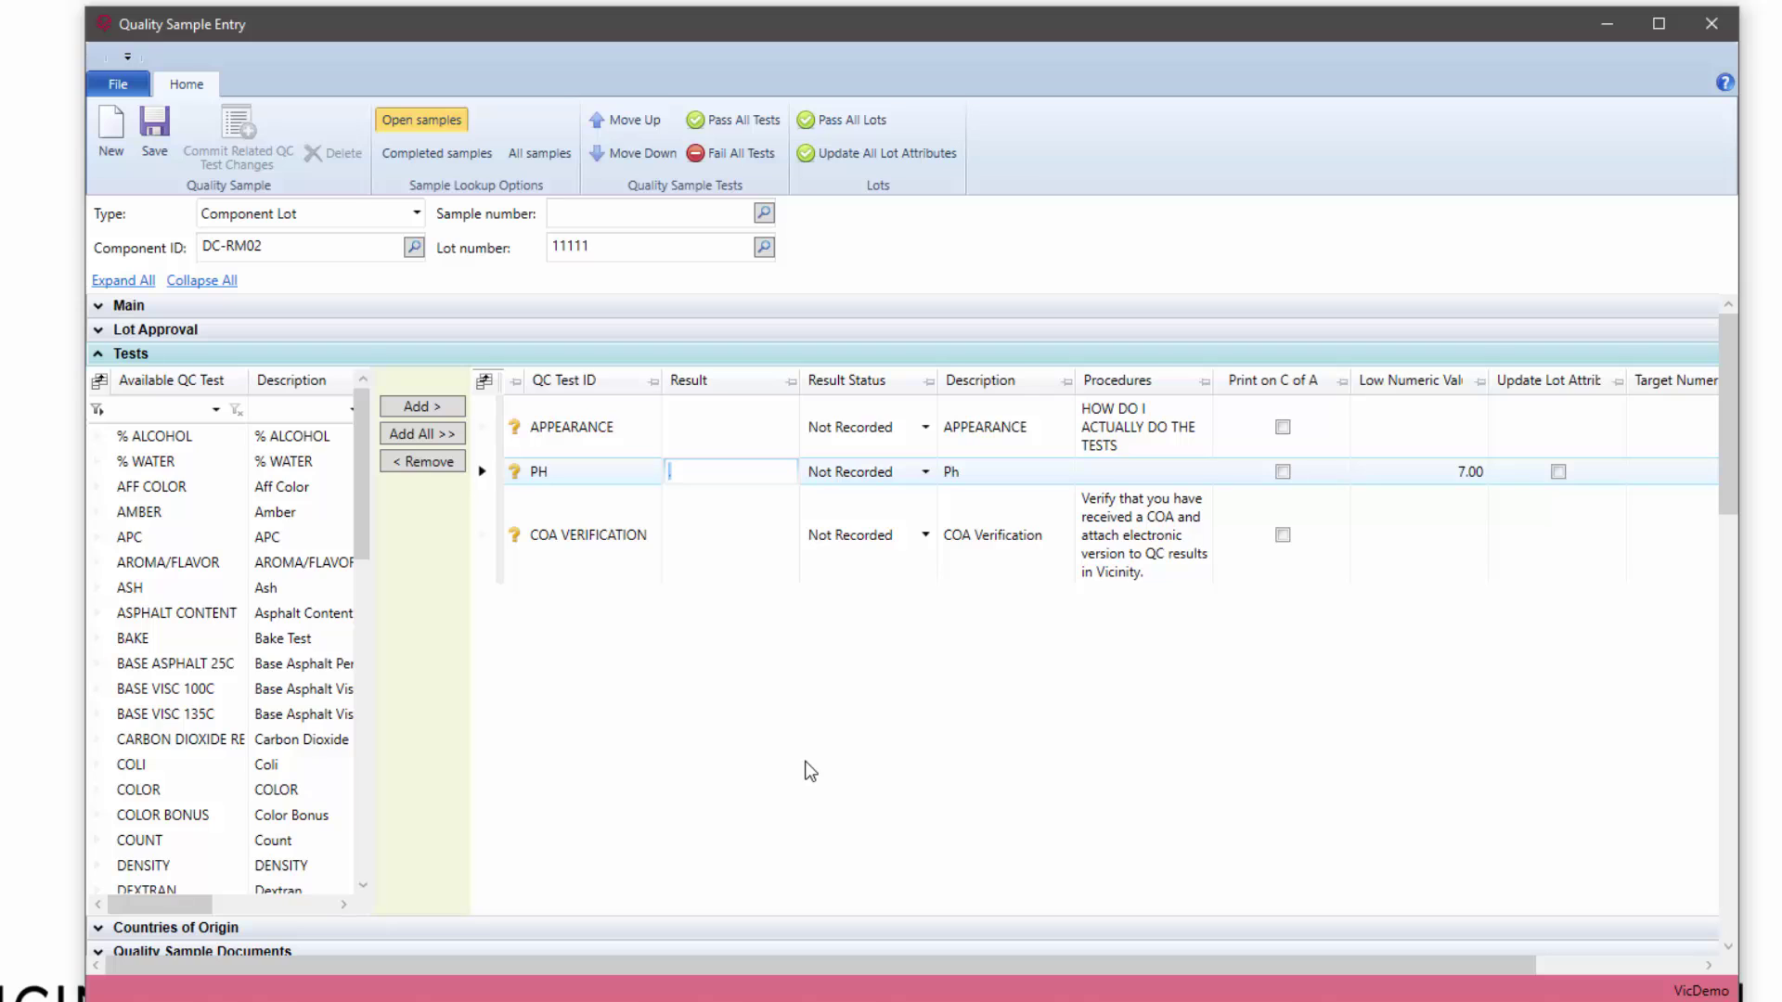
{"action": "left_click", "coordinate": [1555, 478]}
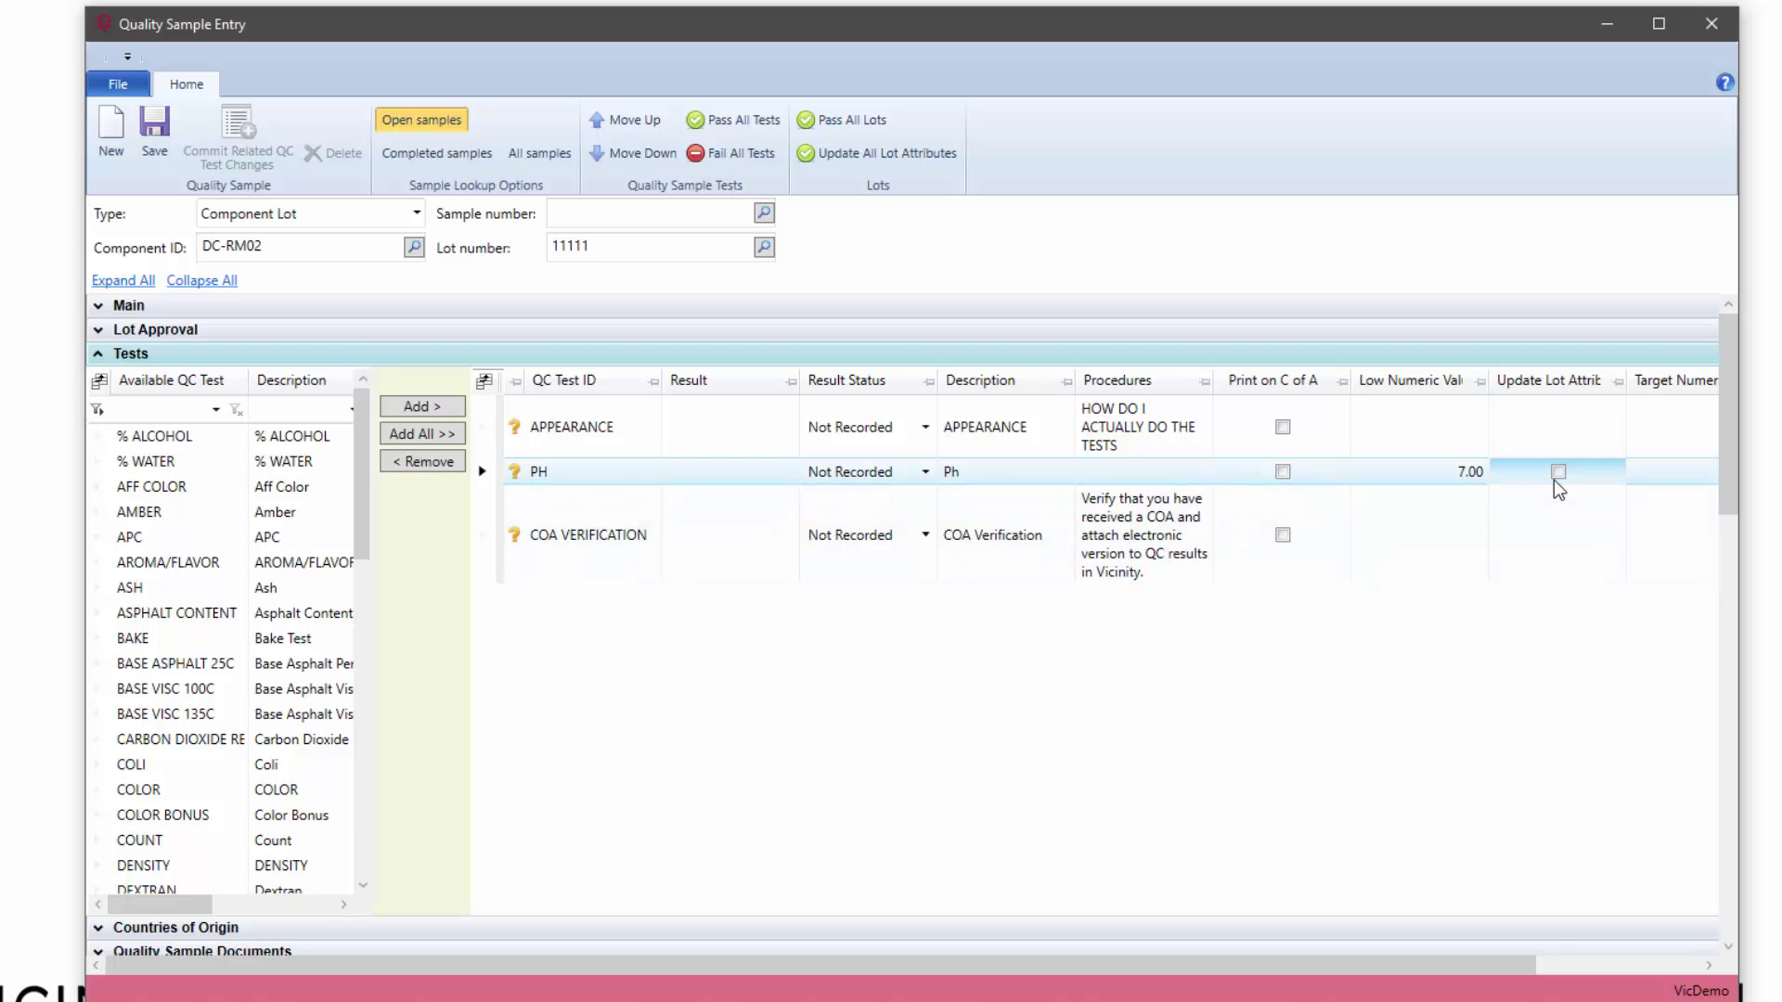
{"action": "left_click", "coordinate": [1559, 475]}
Reopen Component Lot Data for DC-RM02, lot 11111, and check its attribute values alongside the quality sample.
{"action": "left_click_drag", "start_coordinate": [770, 39], "coordinate": [999, 171]}
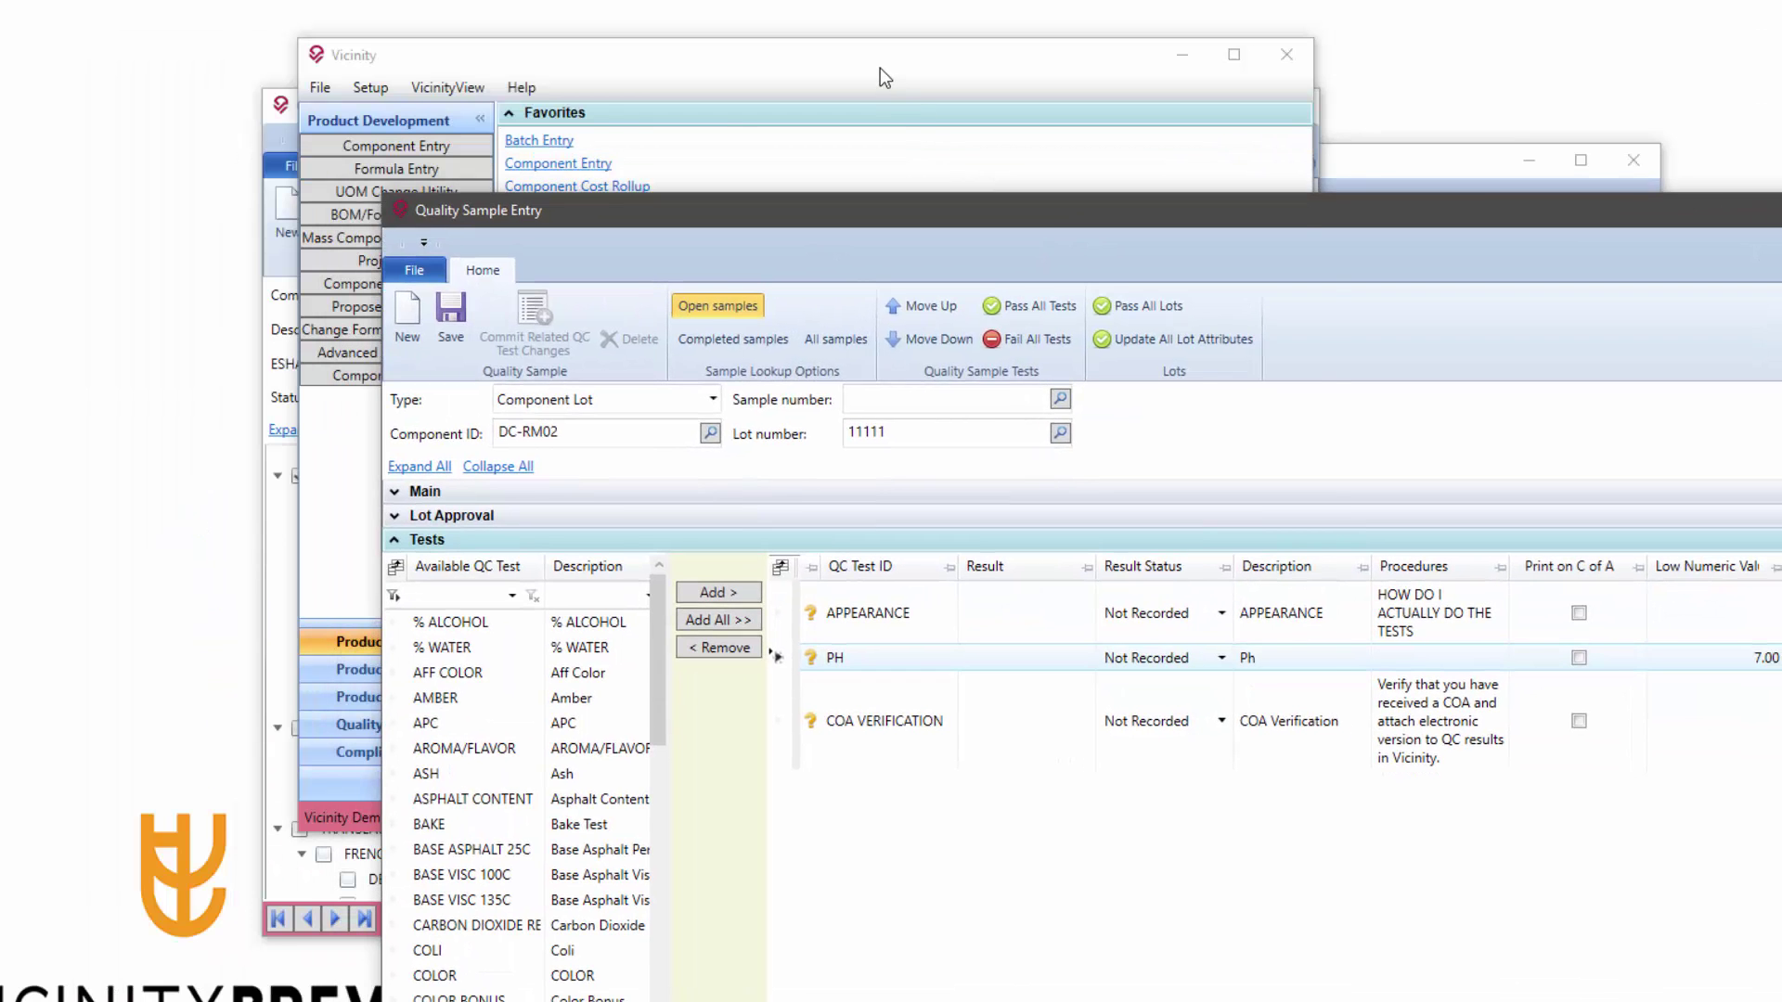
{"action": "left_click", "coordinate": [880, 69]}
{"action": "left_click", "coordinate": [377, 375]}
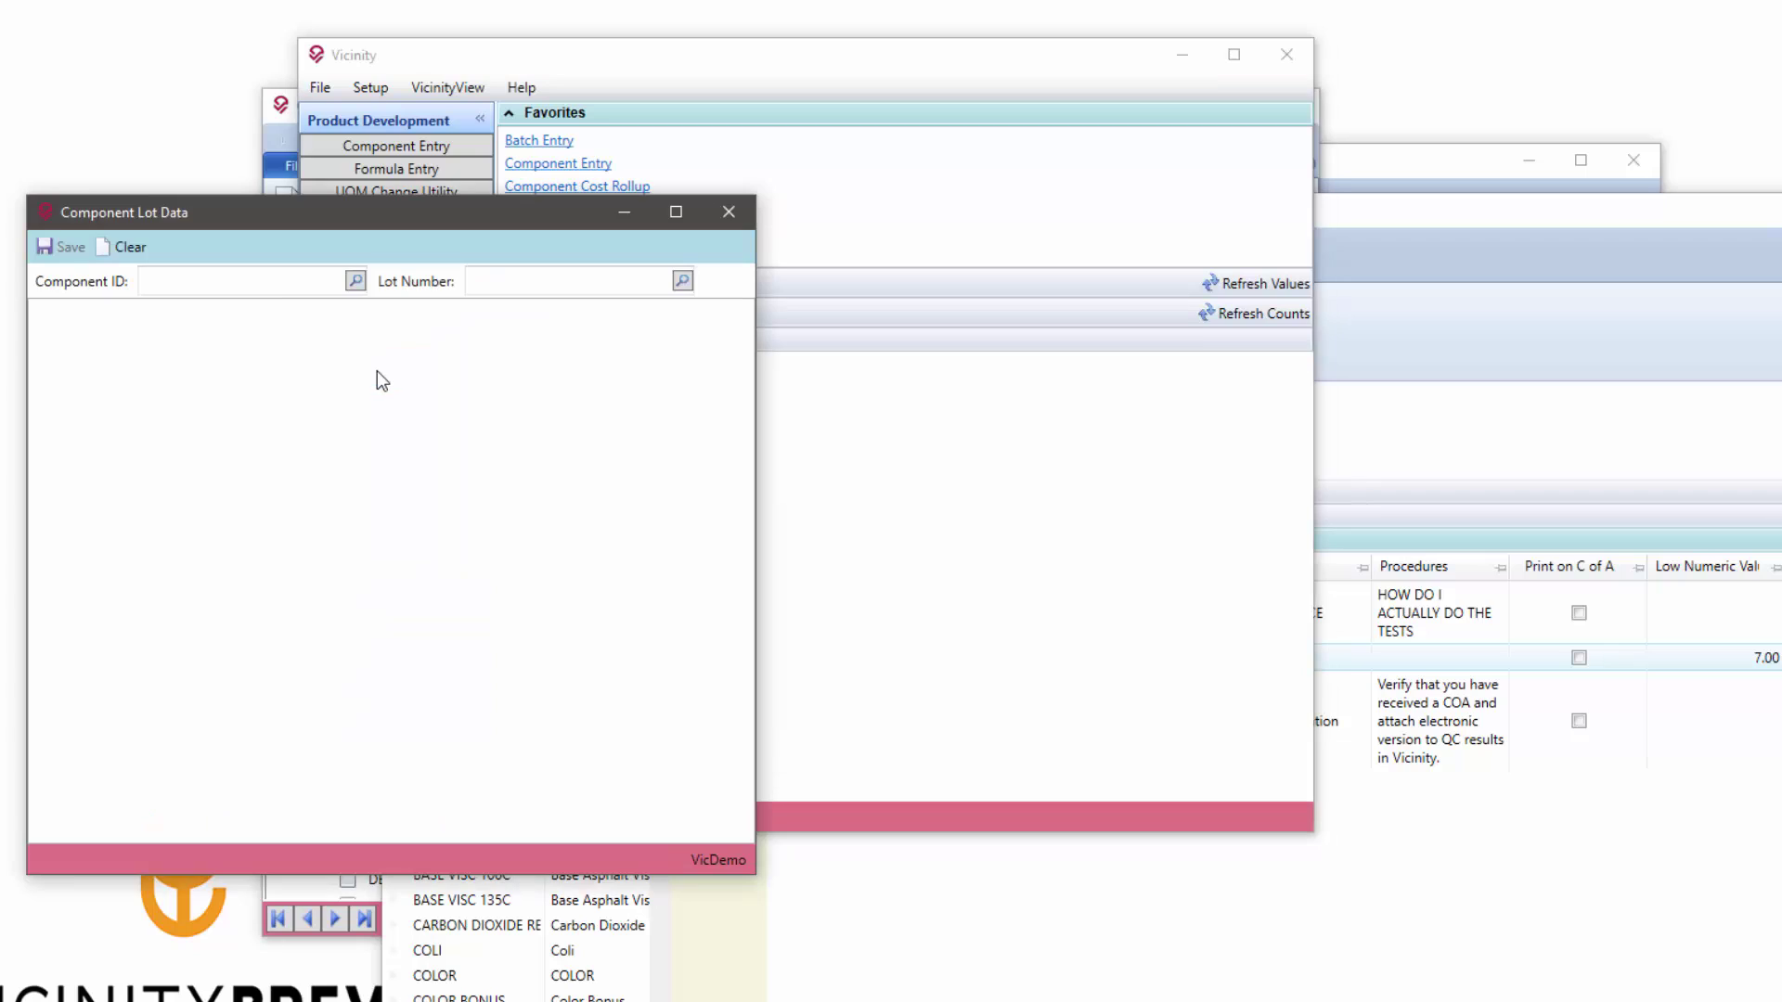
{"action": "left_click", "coordinate": [271, 287]}
{"action": "type", "text": "DC-RM02"}
{"action": "key", "text": "Tab"}
{"action": "left_click", "coordinate": [682, 280]}
{"action": "double_click", "coordinate": [121, 74]}
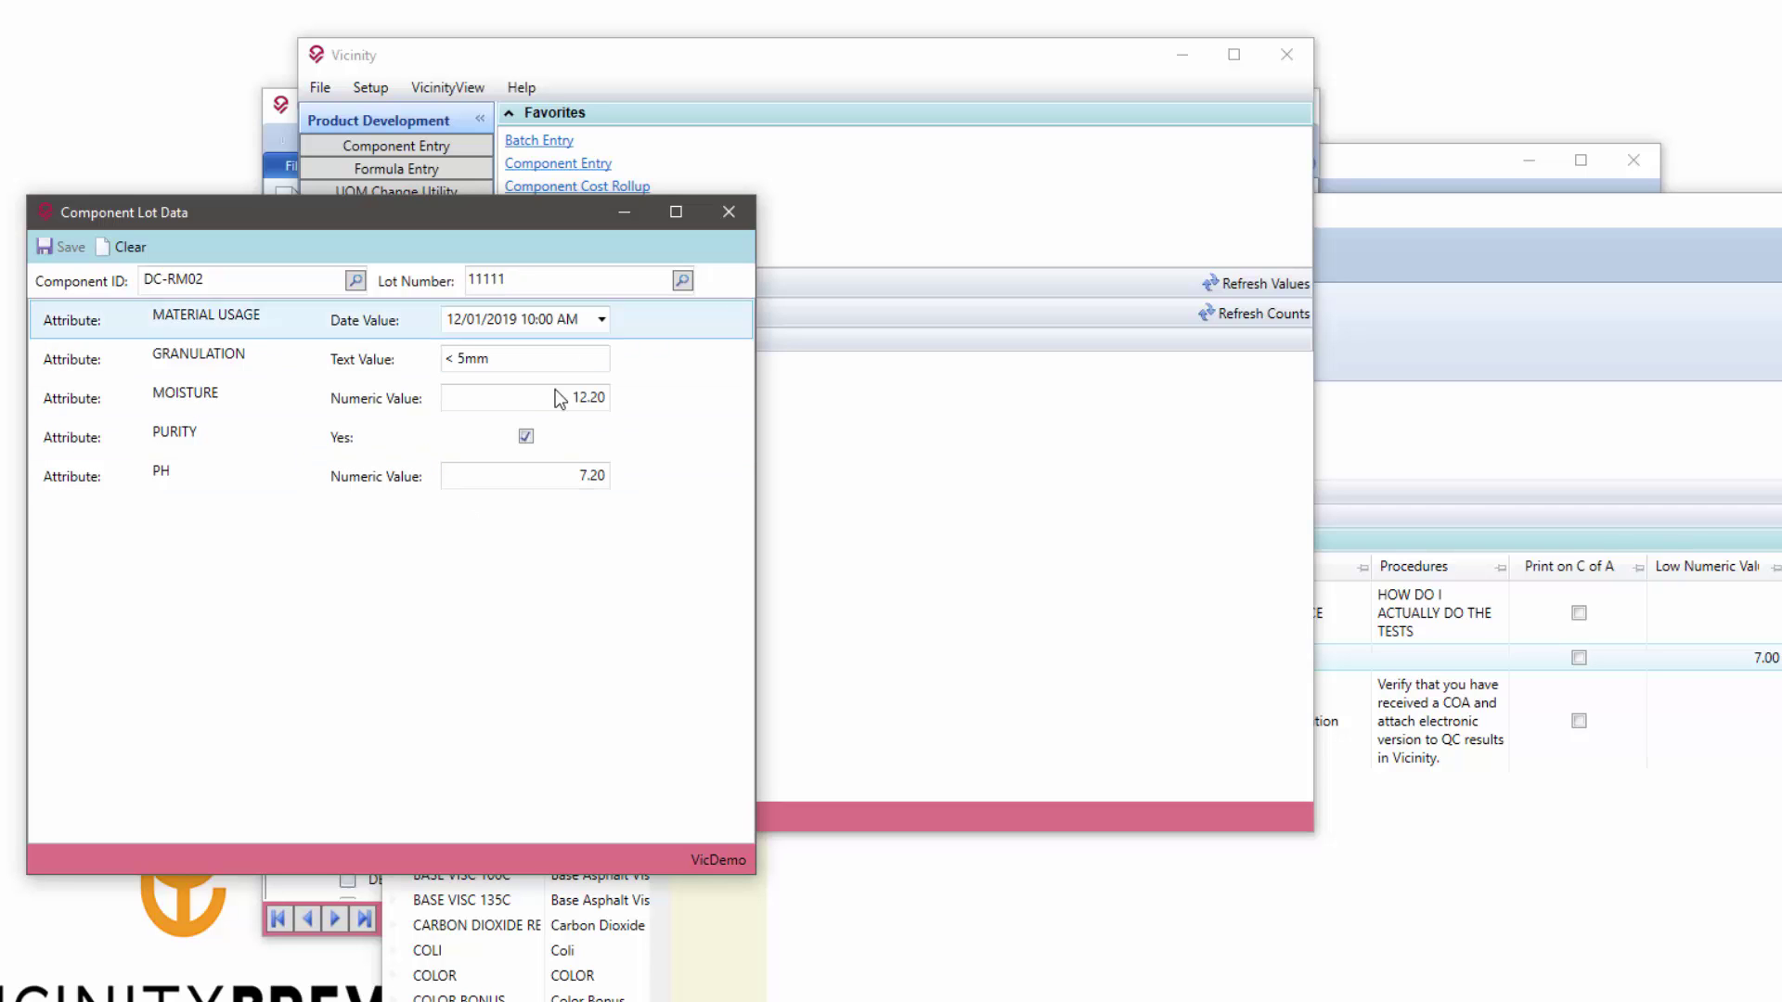
{"action": "left_click", "coordinate": [730, 212]}
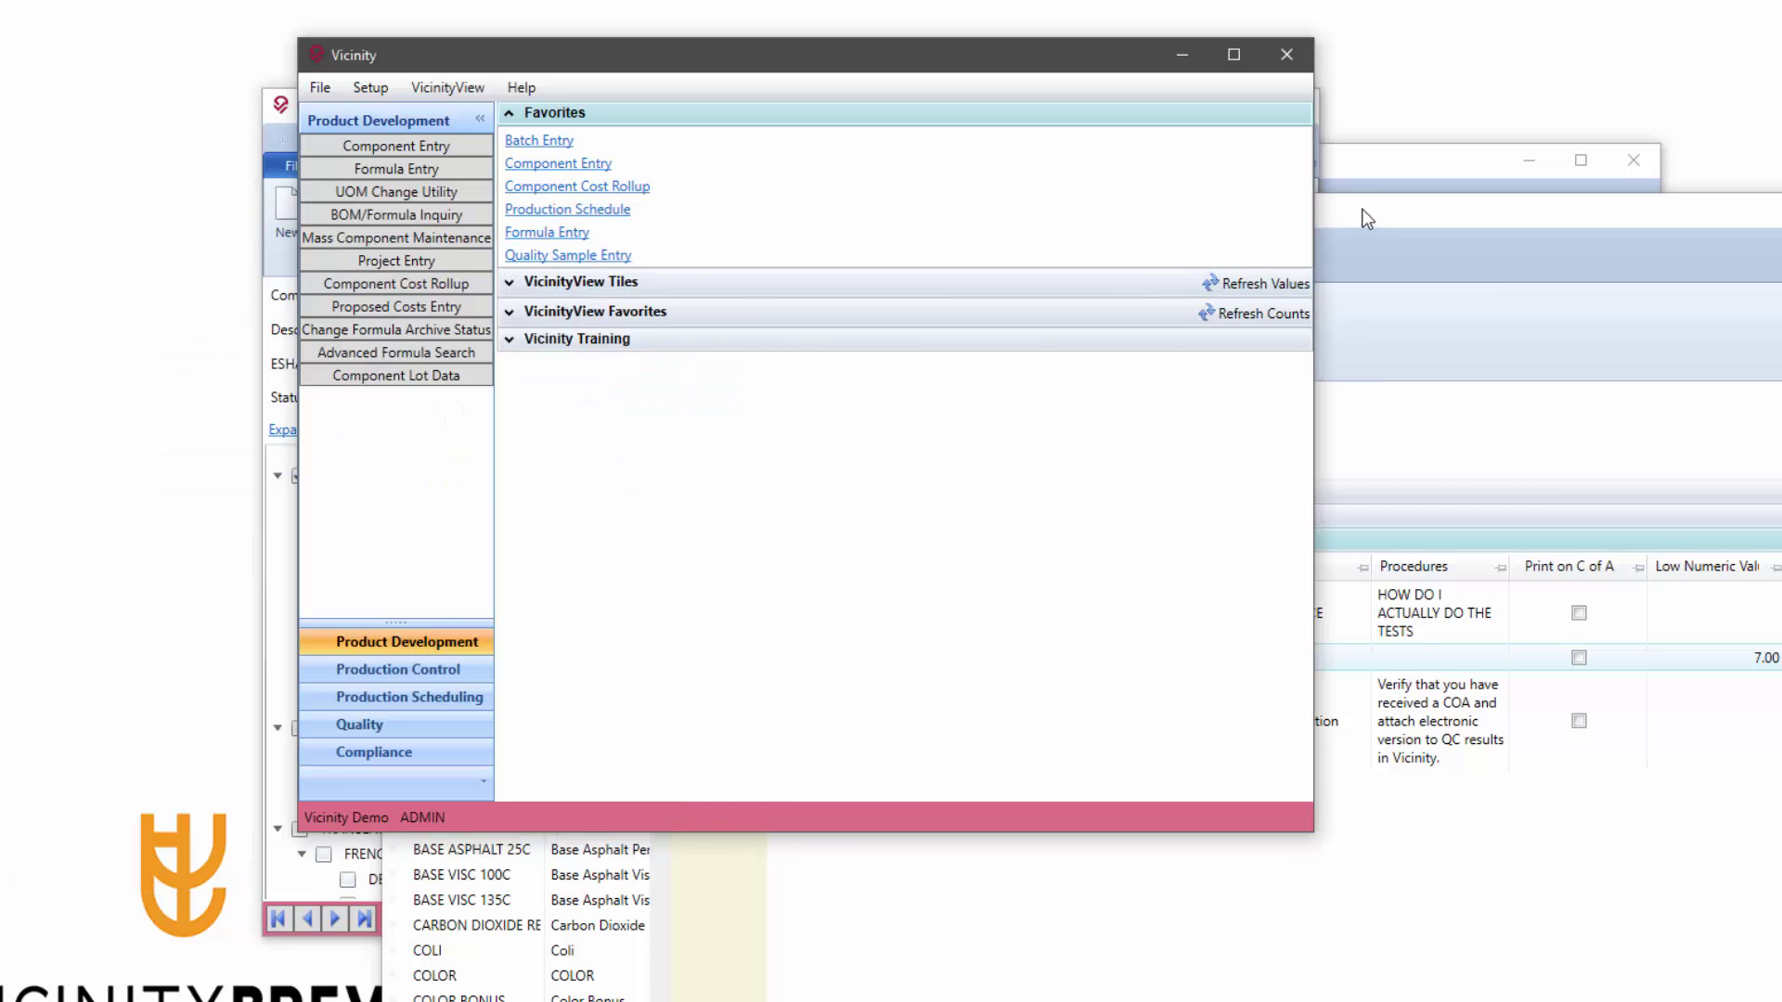
Close the quality sample without saving and review the lot selection for DC-RM02 in batch WE-0532.
{"action": "left_click", "coordinate": [1605, 212]}
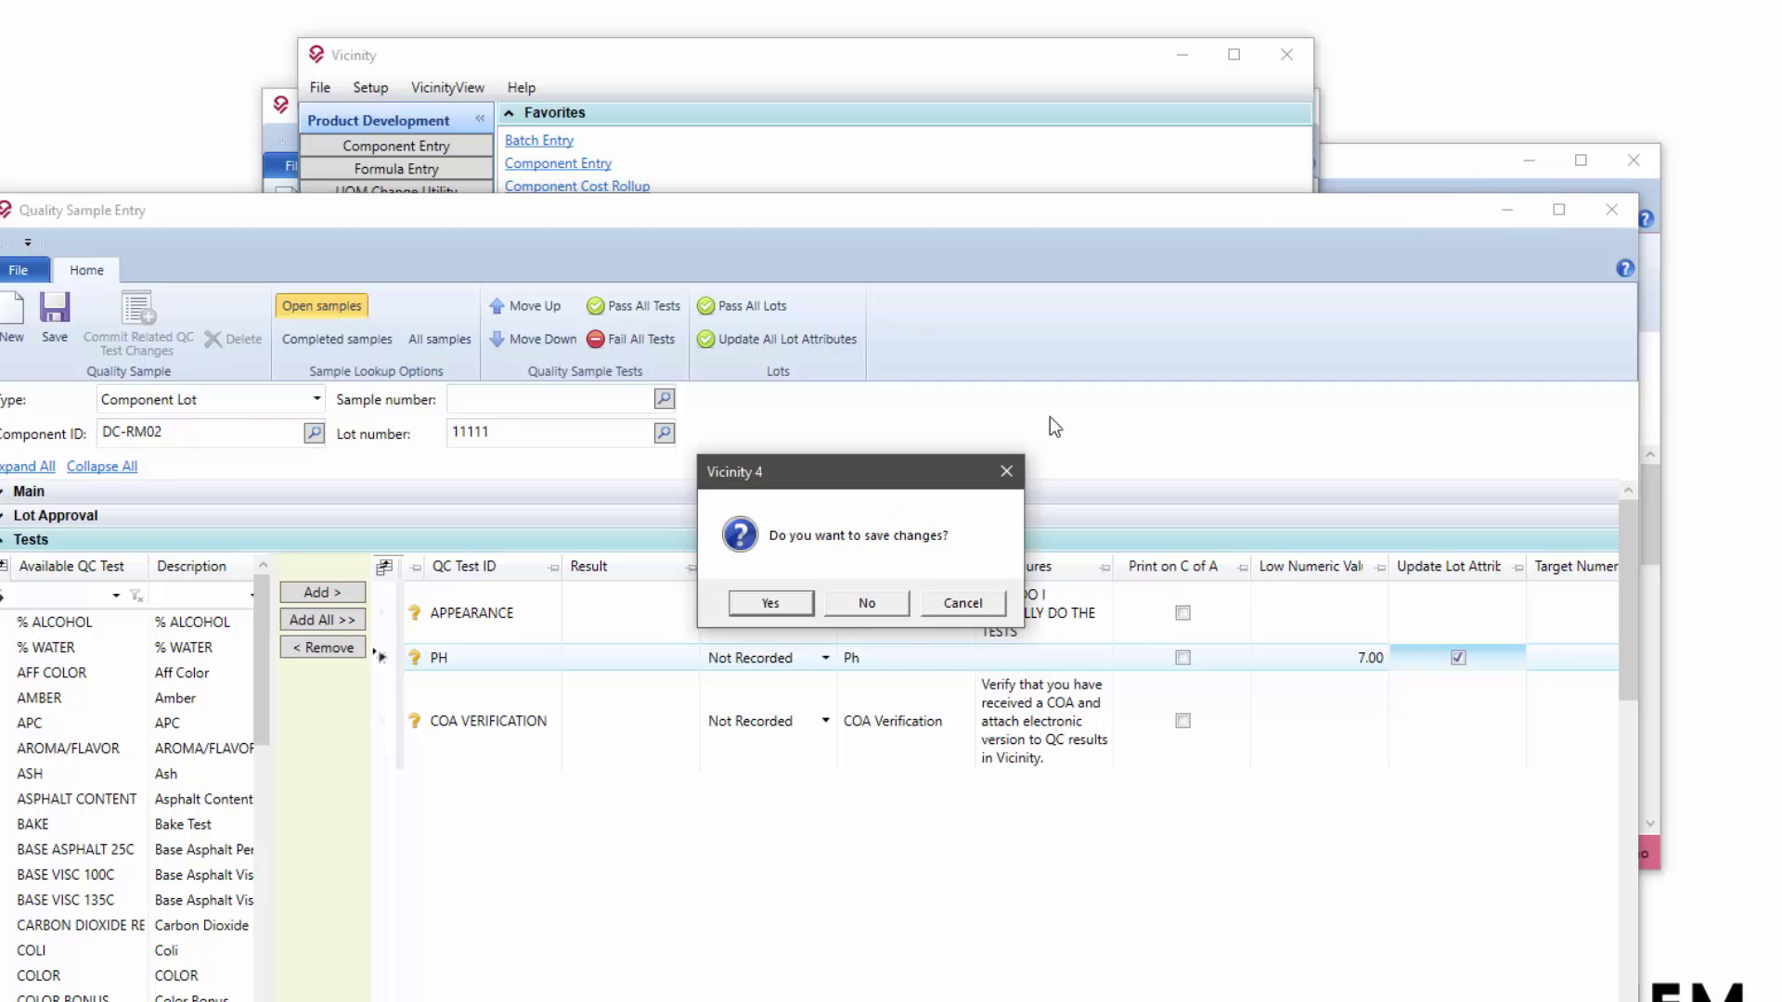
{"action": "left_click", "coordinate": [866, 603]}
{"action": "left_click", "coordinate": [1392, 274]}
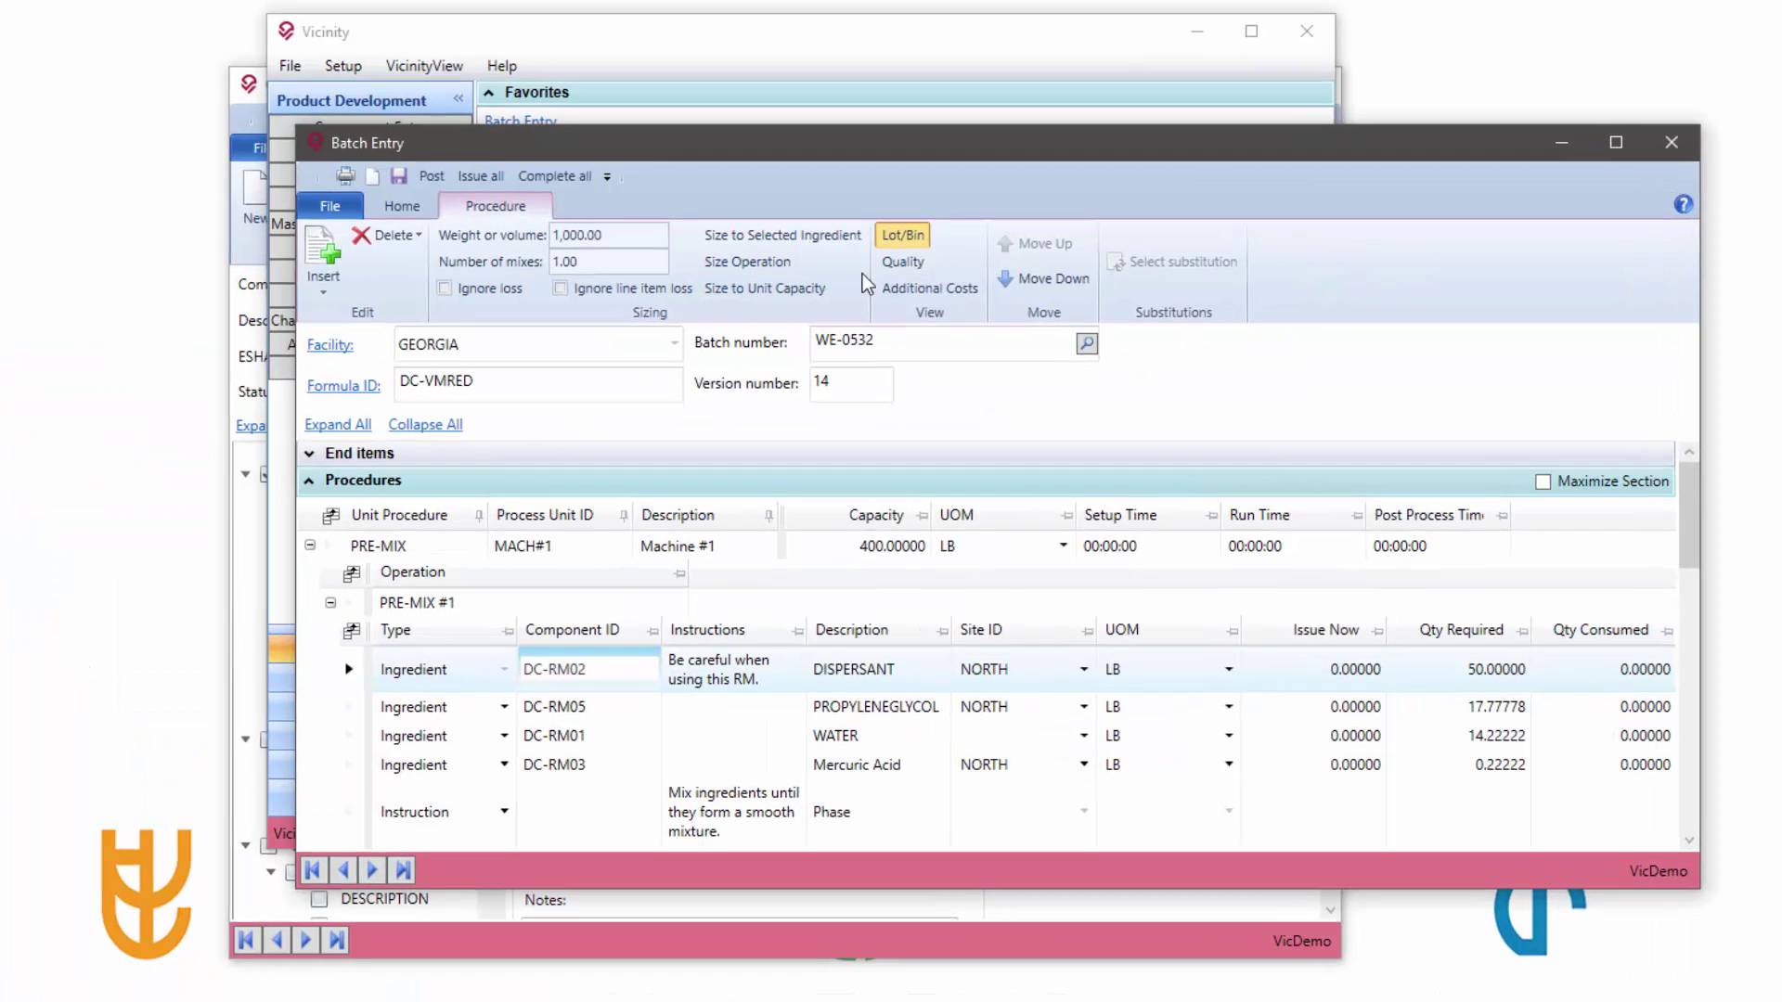
{"action": "left_click", "coordinate": [902, 248]}
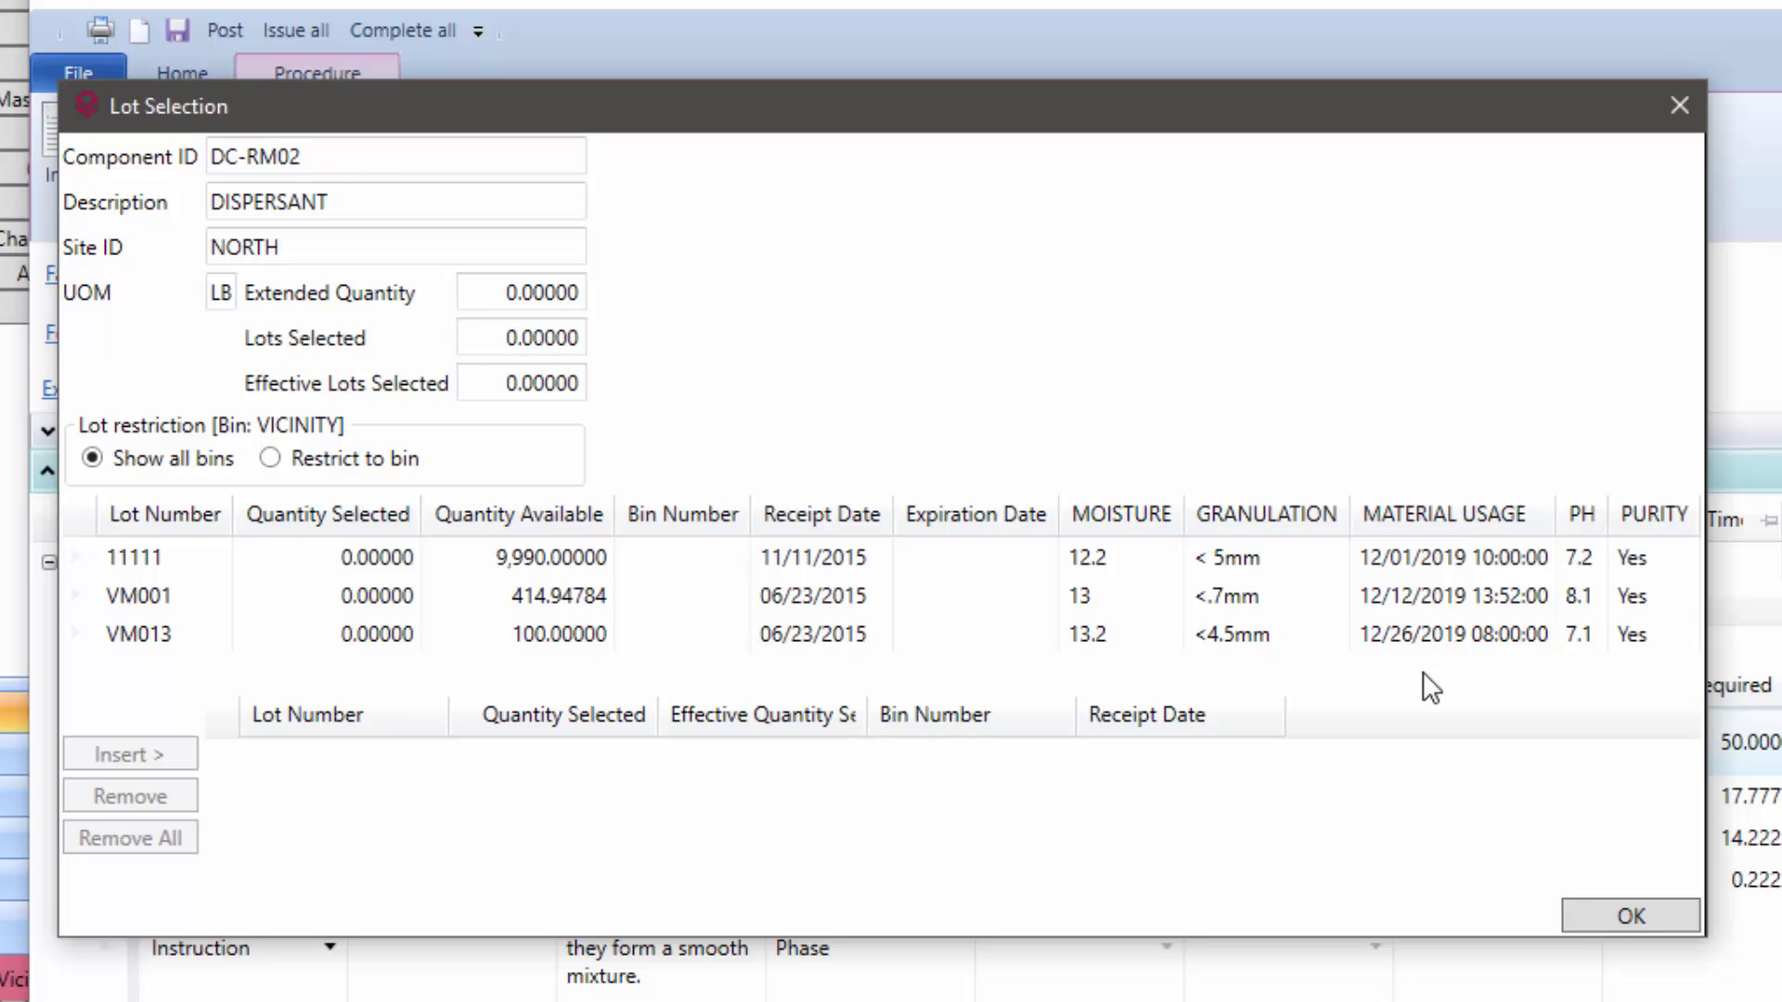
{"action": "left_click", "coordinate": [1630, 916]}
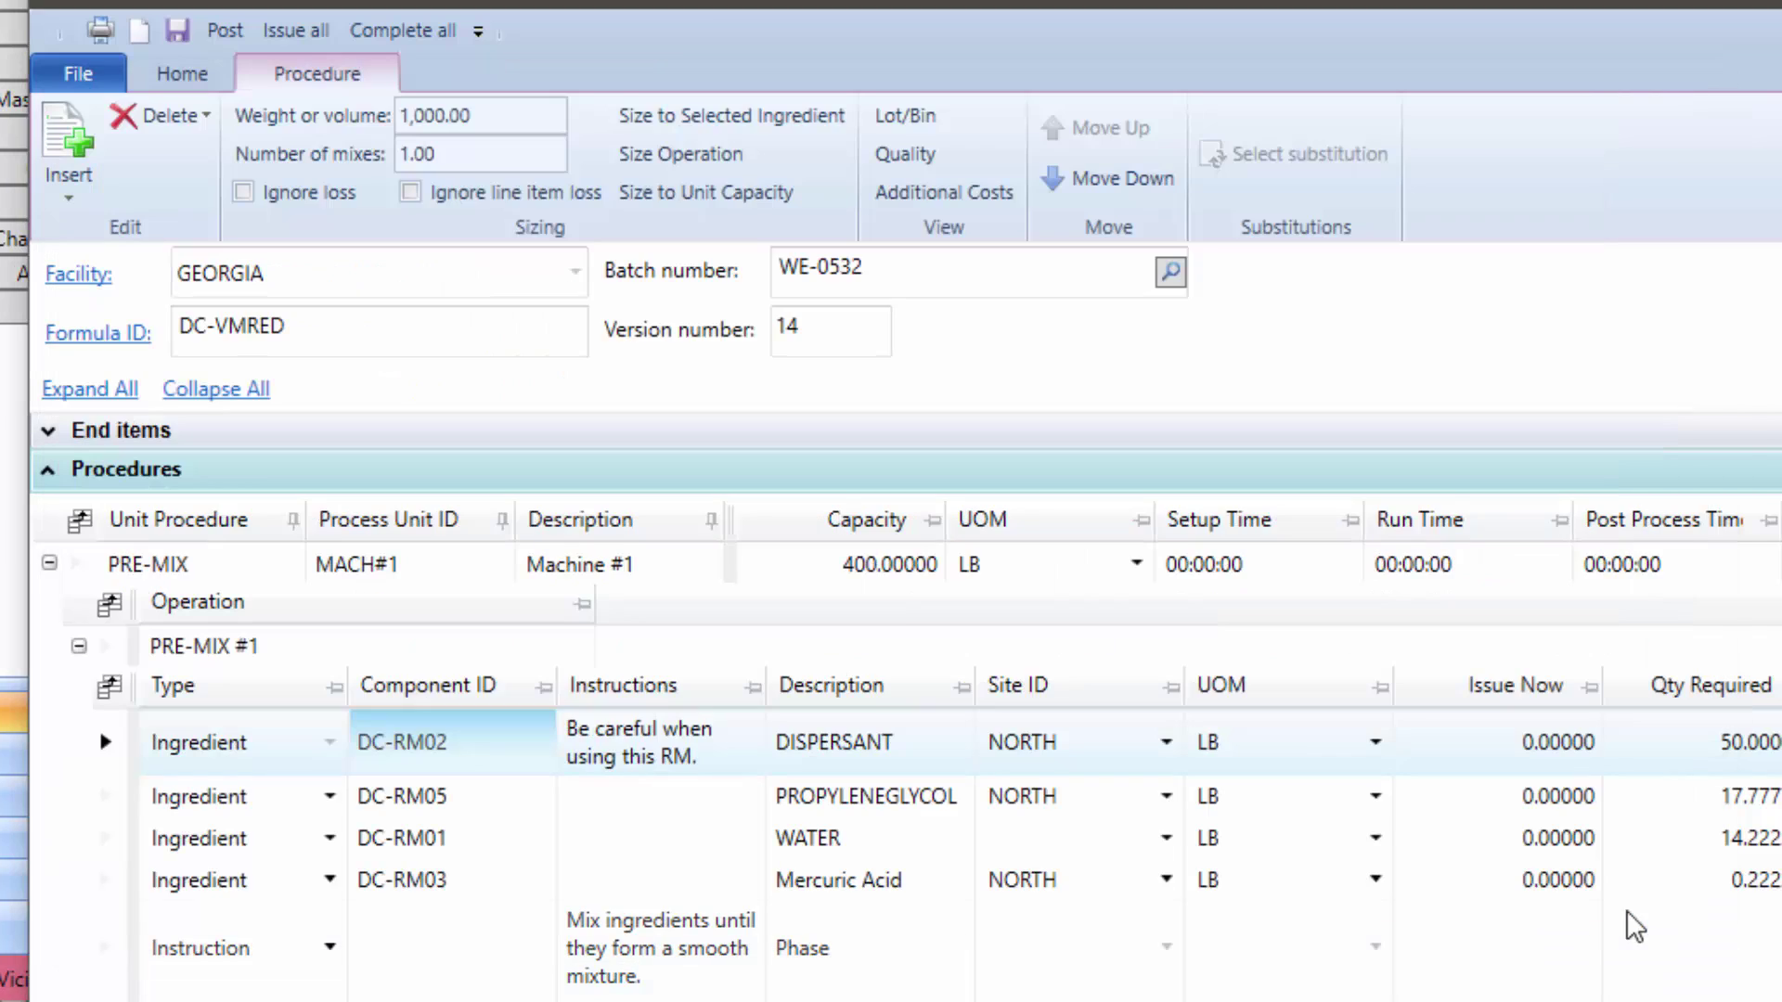